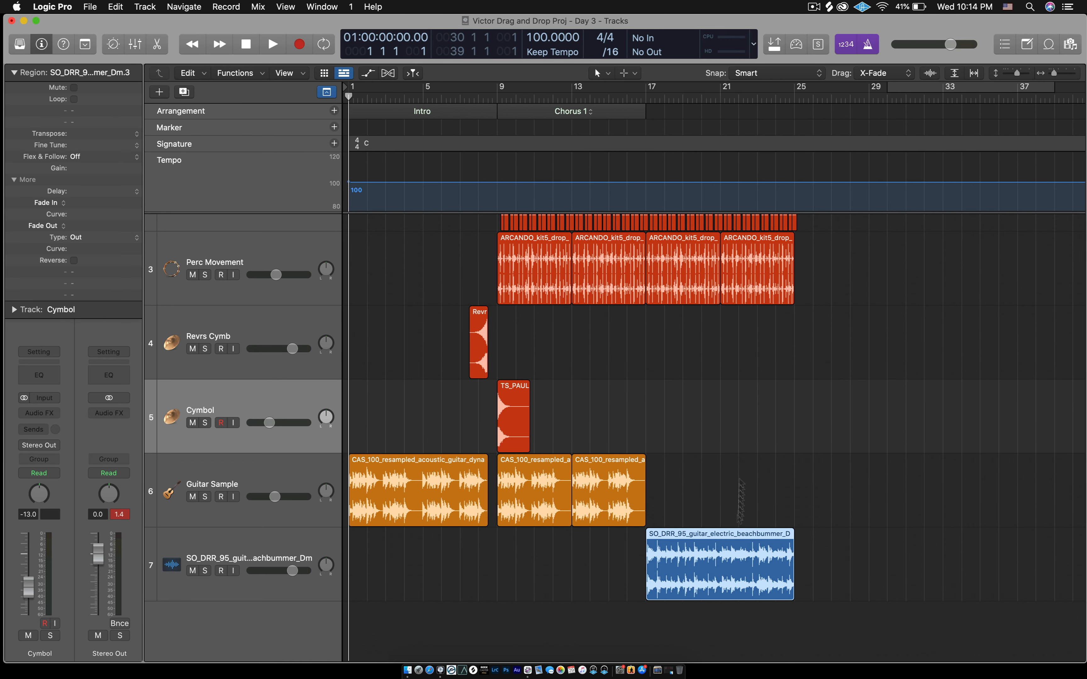
- Zoom the Tracks area in horizontally so bars 13–27 fill the view
key(super+Right)
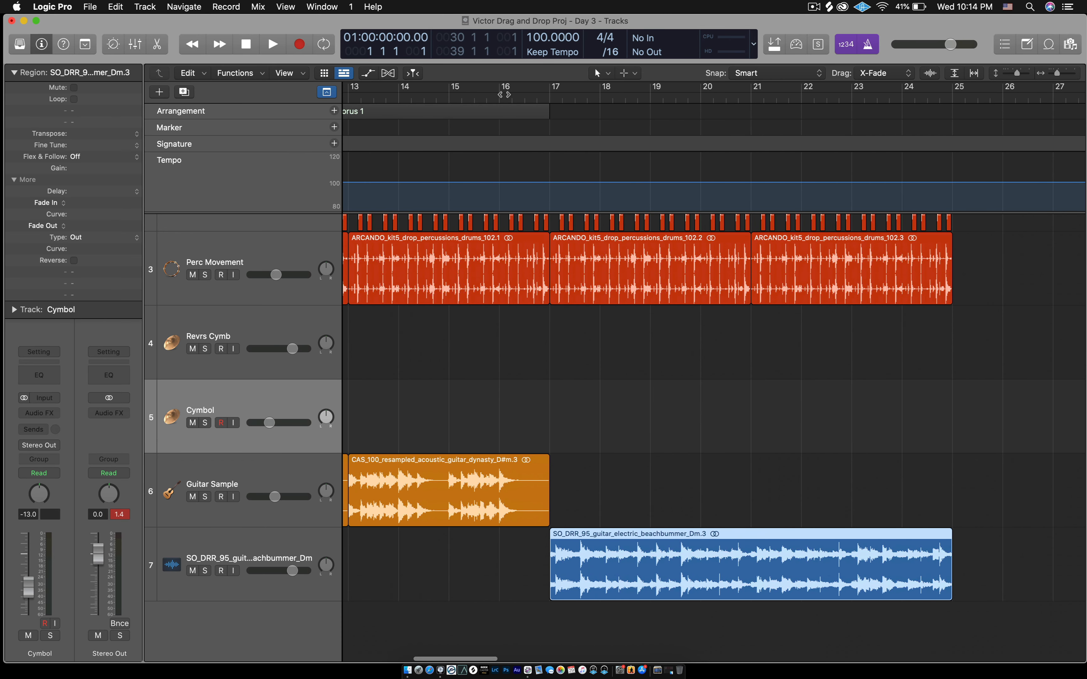
- Set a cycle range from bar 15 to bar 25 and deselect the guitar region
drag(501, 92, 968, 164)
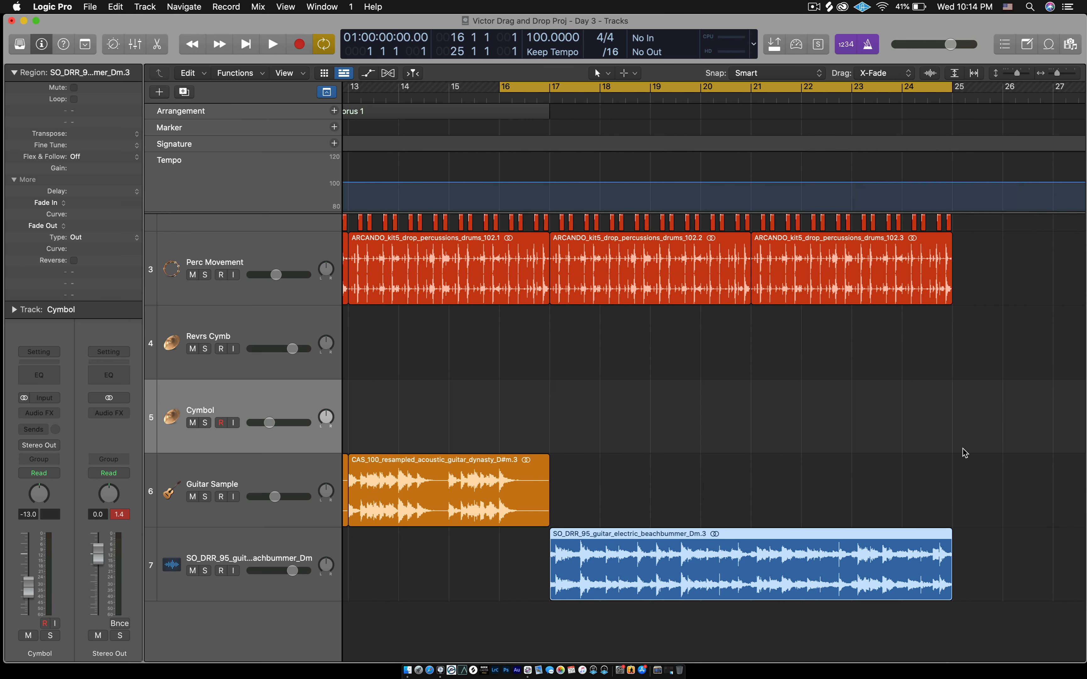
drag(500, 92, 450, 99)
click(869, 480)
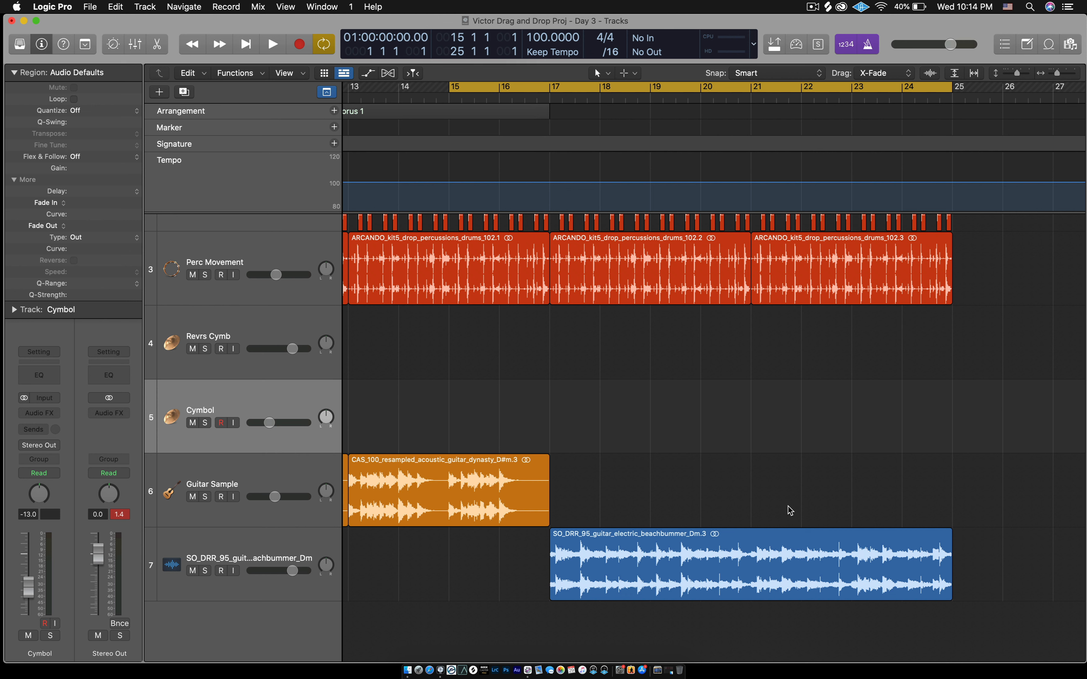
- Play the cycle range, stop, and reselect the blue electric guitar region
key(space)
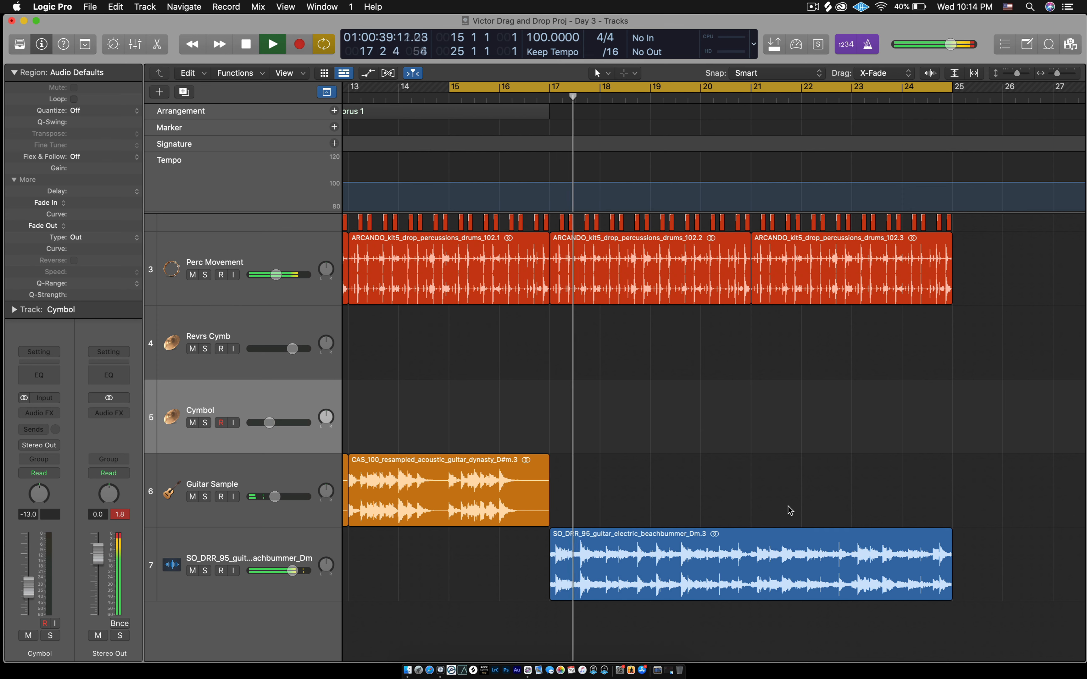
key(space)
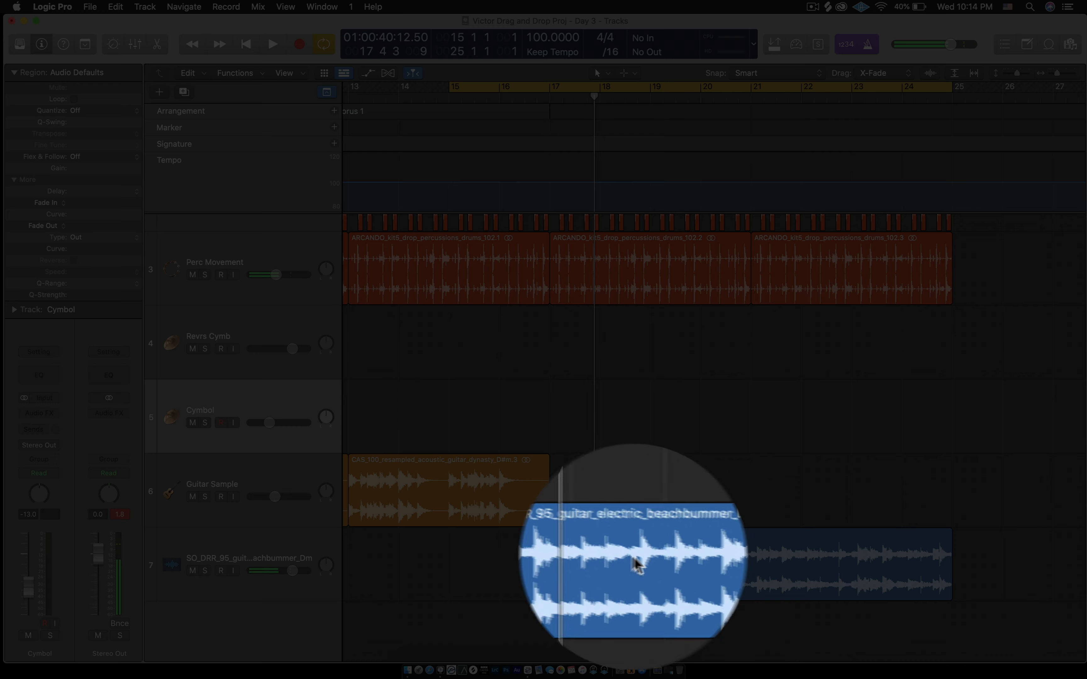
click(646, 561)
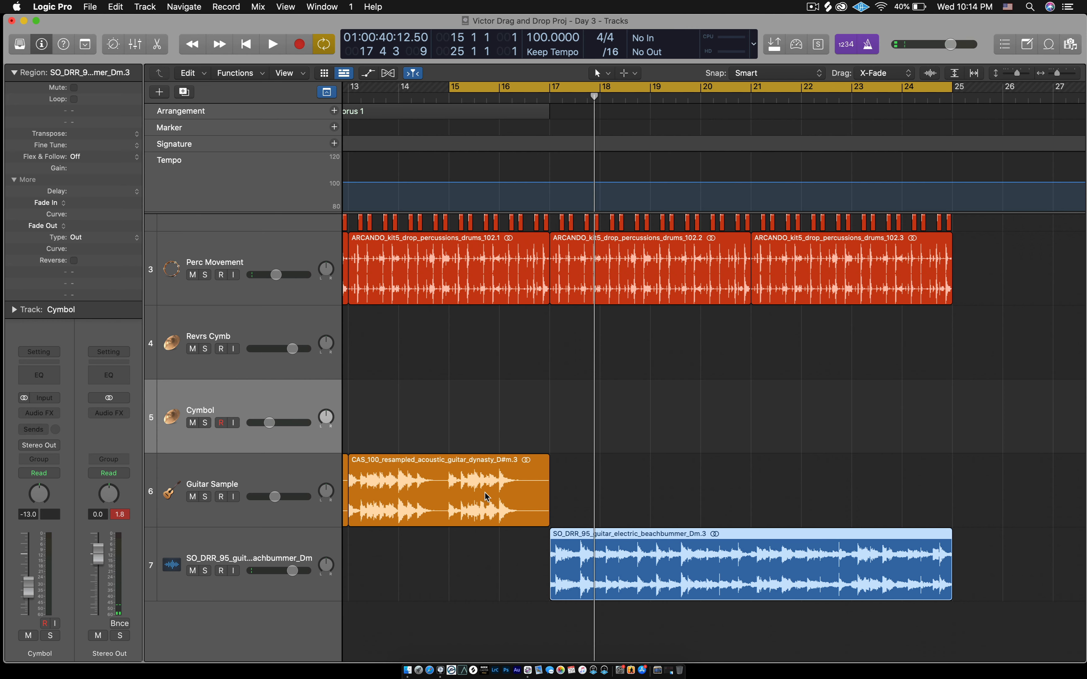
click(625, 502)
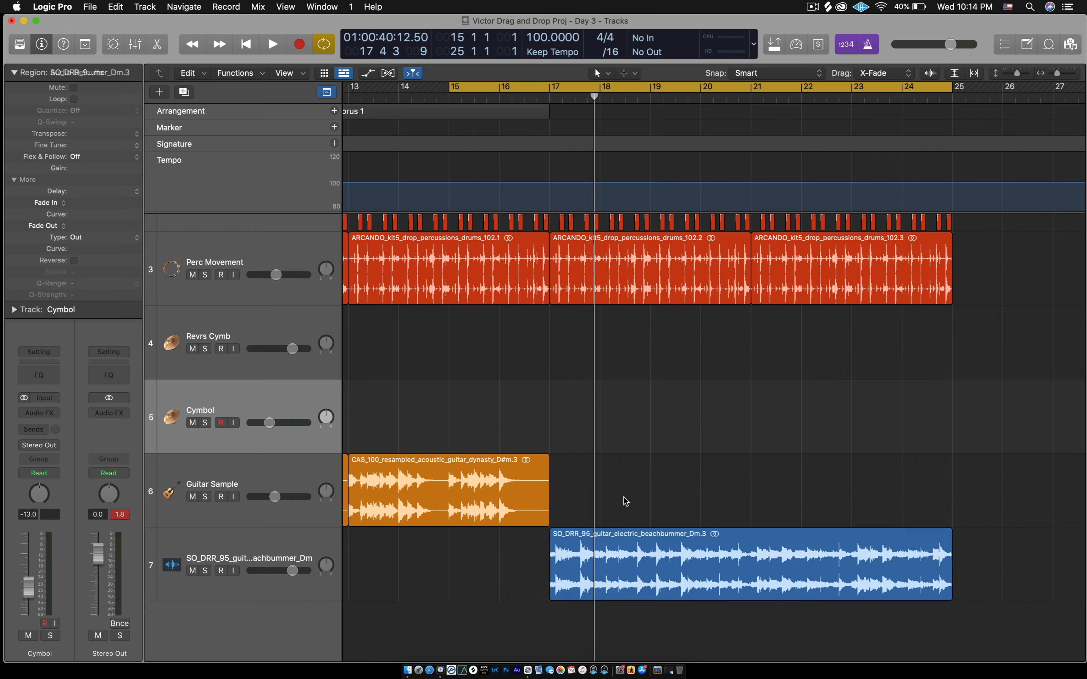
click(627, 560)
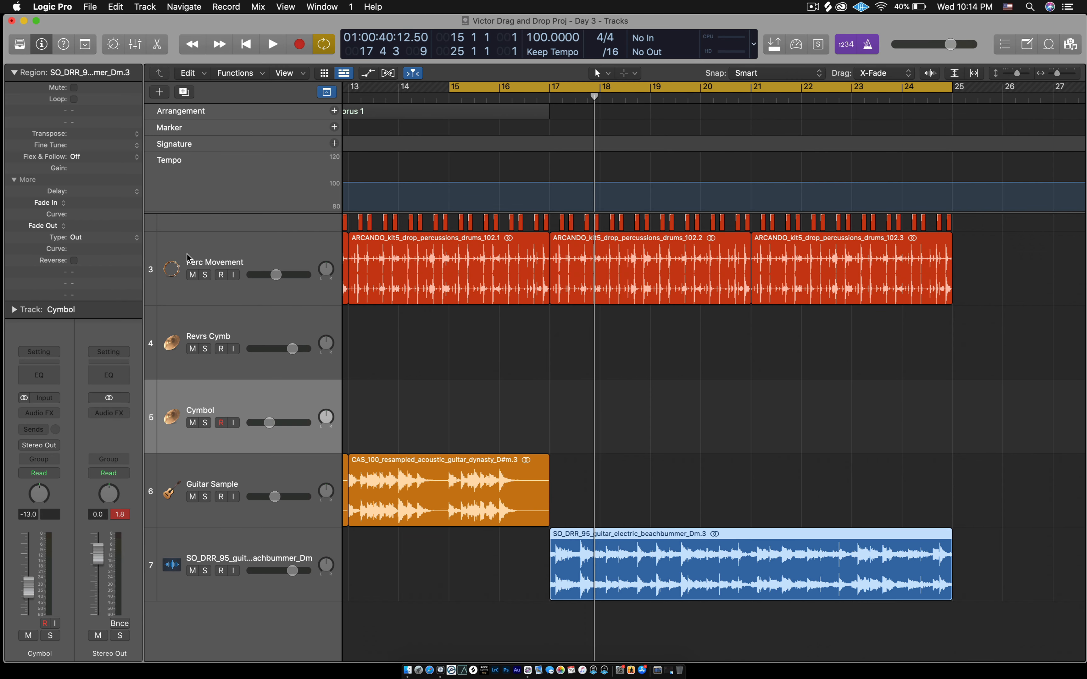
- Rename track 7 to 'Vrs Guitar'
click(676, 474)
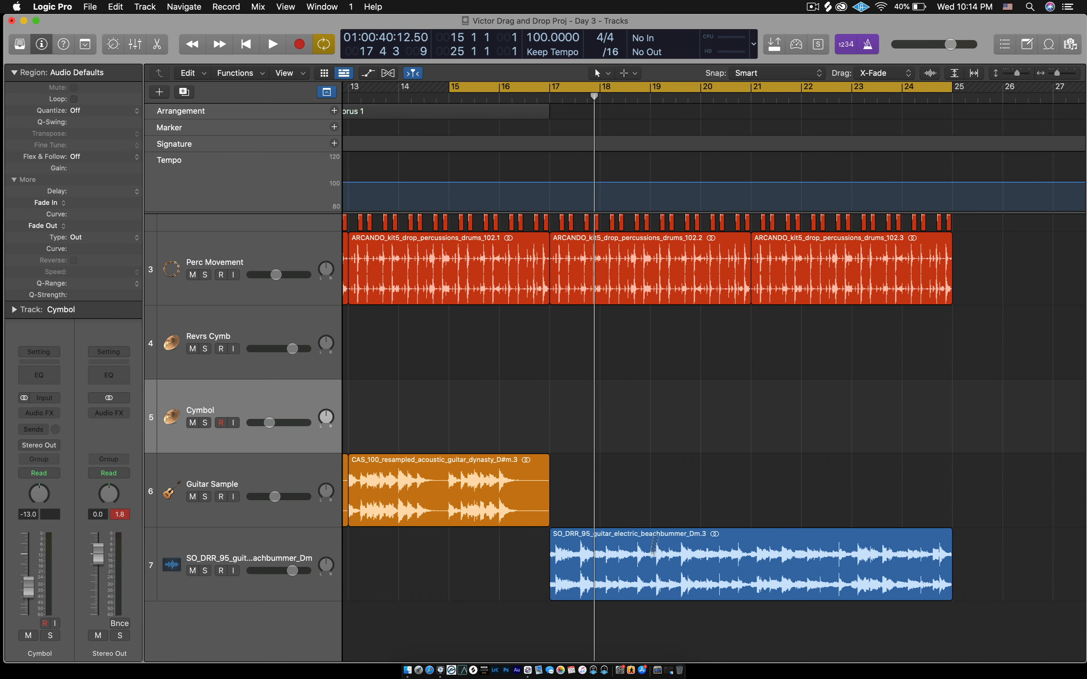
click(215, 554)
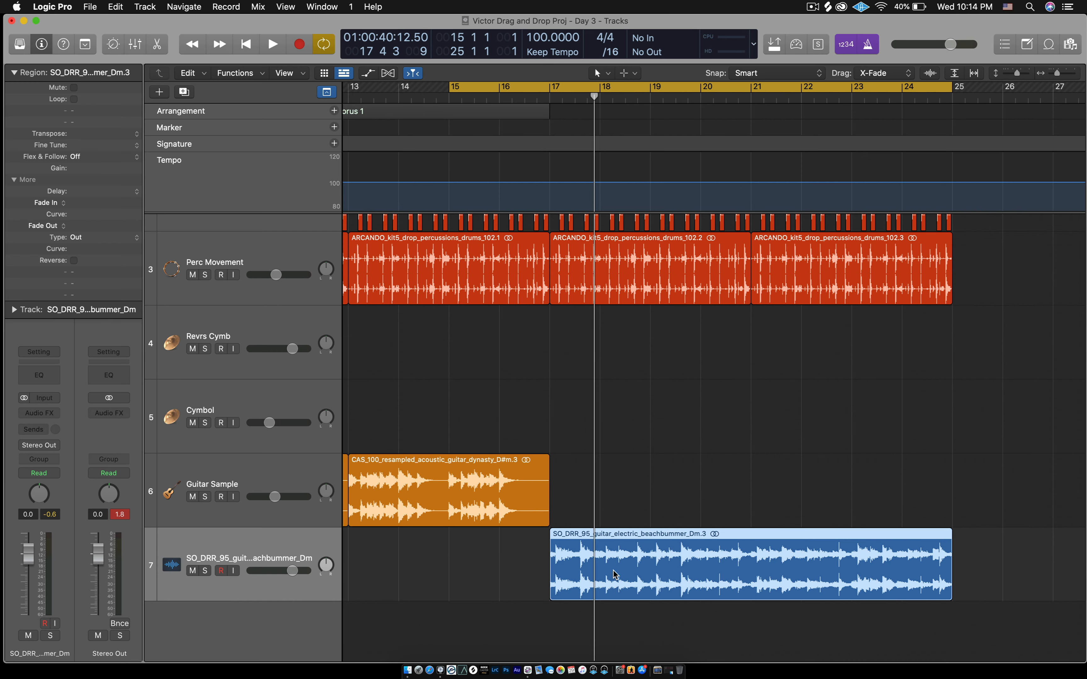
double_click(227, 559)
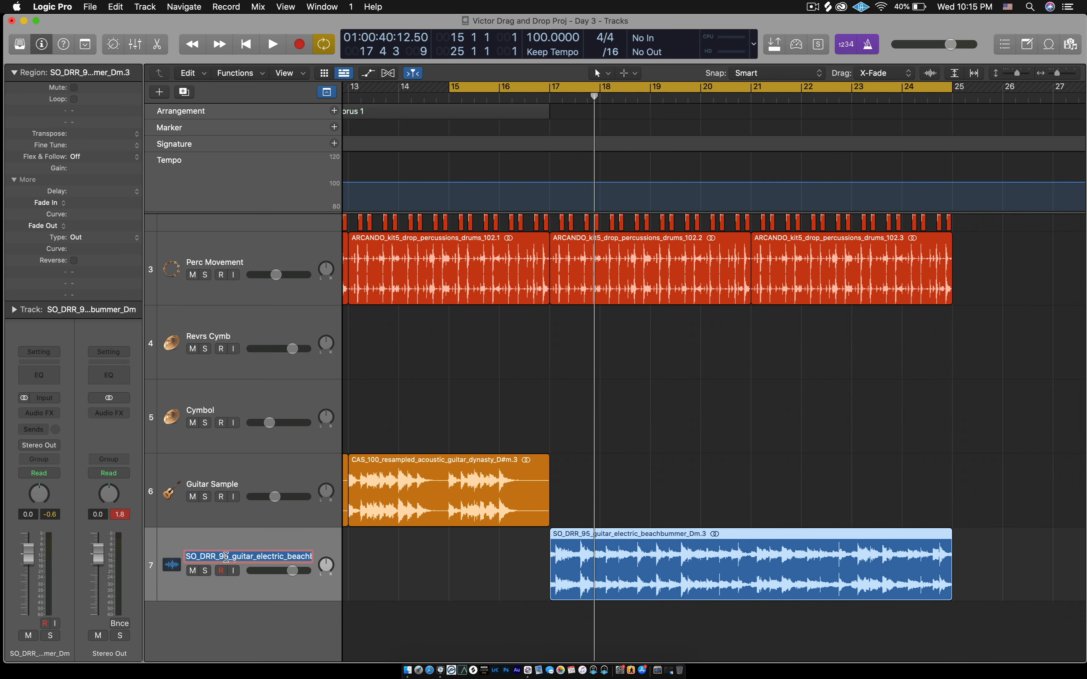
text(Guitar)
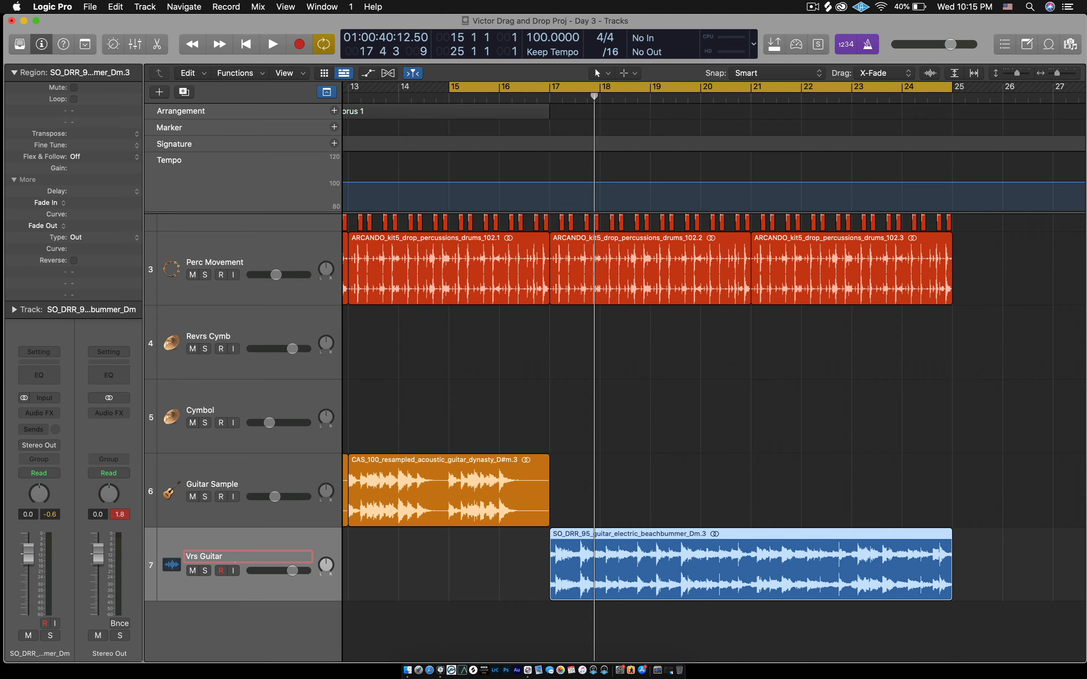
key(Return)
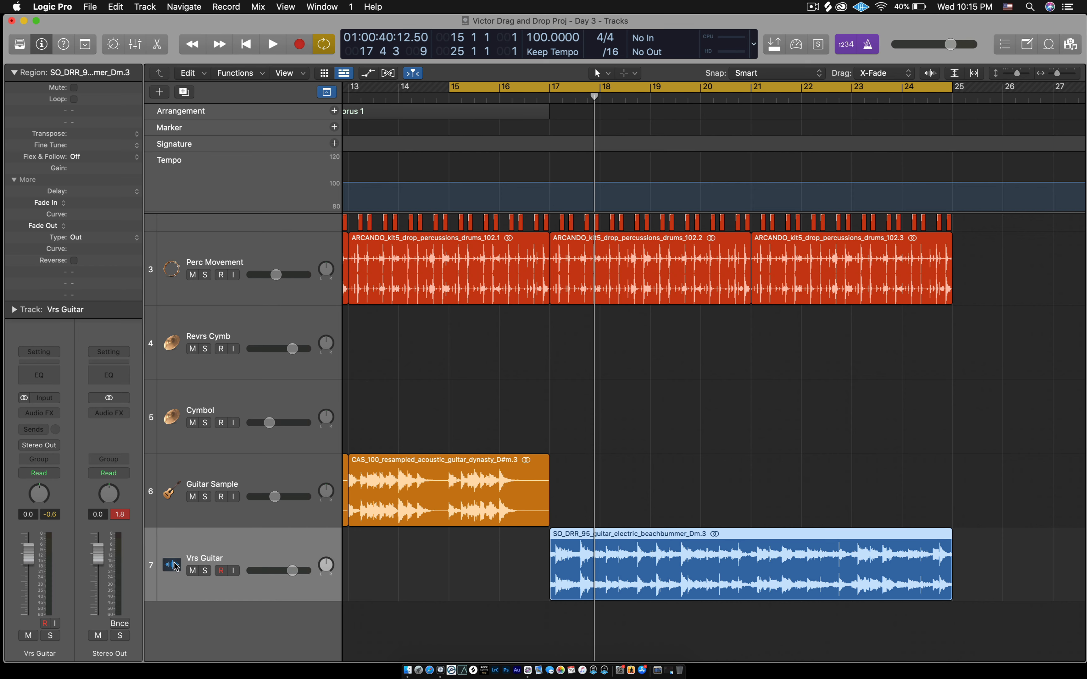
- Give track 7 an electric guitar icon from the Guitar icons and reselect its region
click(172, 565)
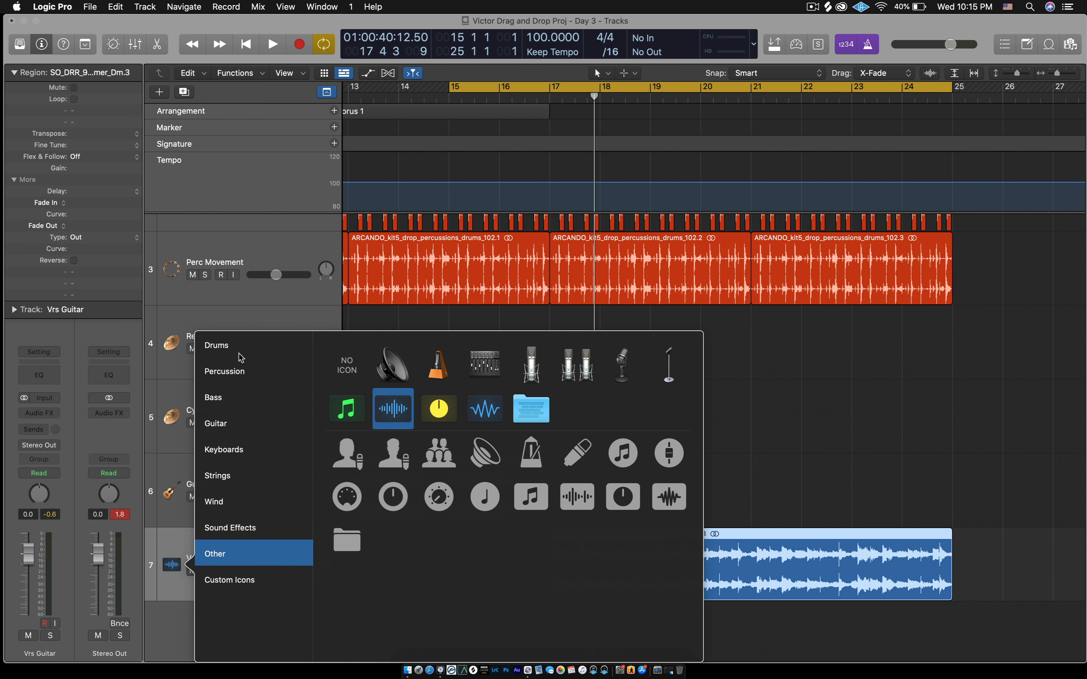
click(226, 426)
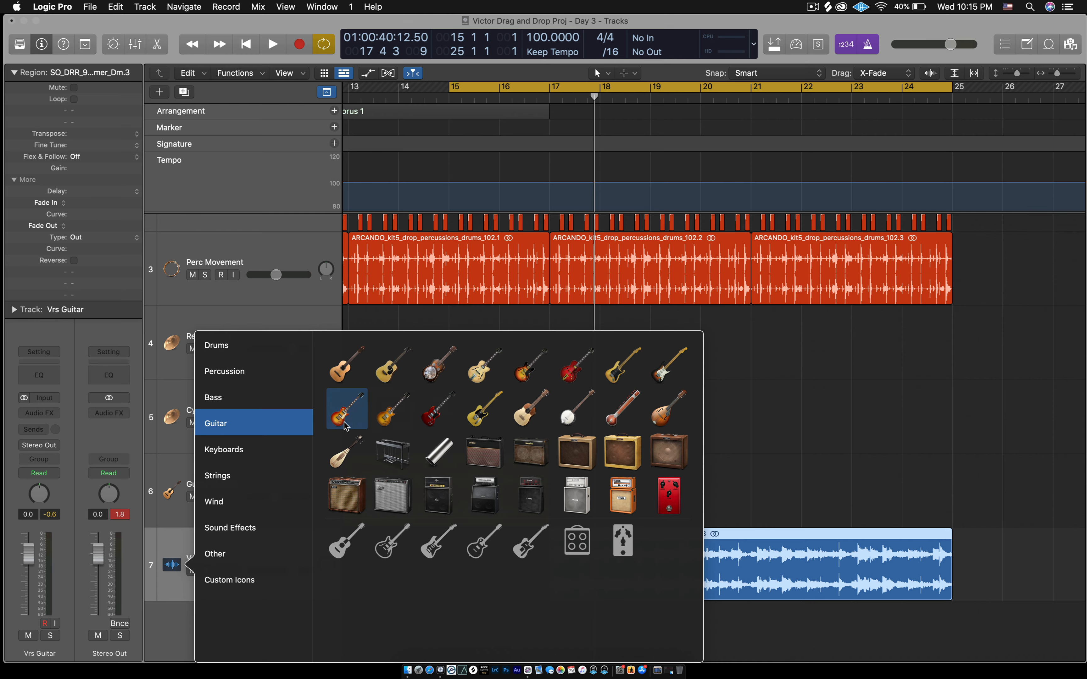
click(346, 421)
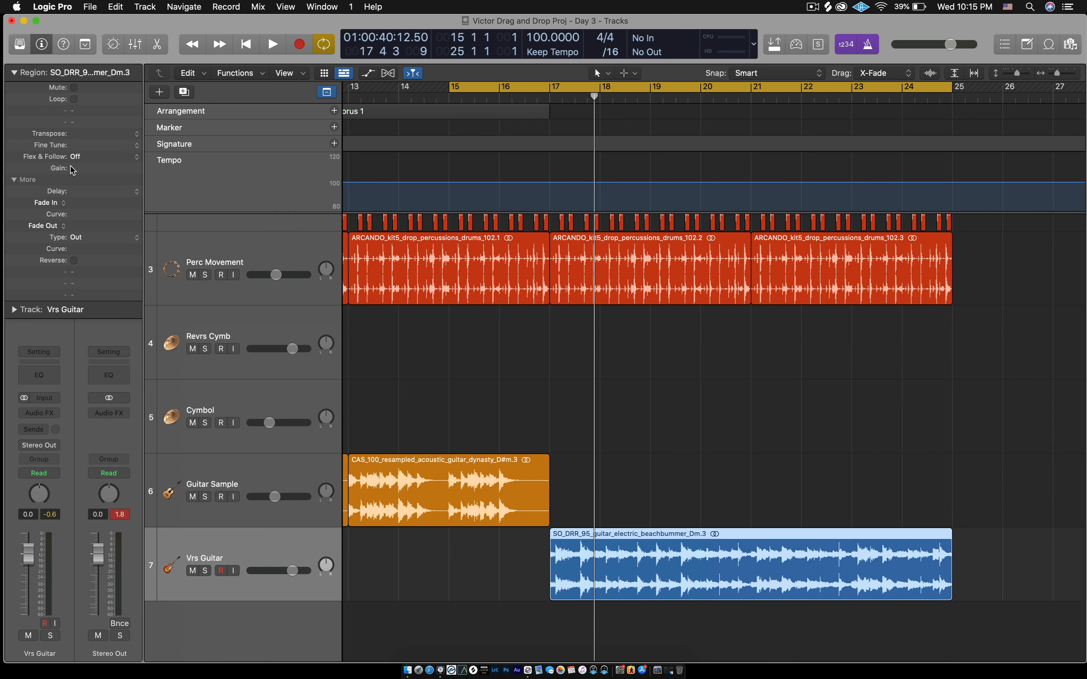
click(668, 418)
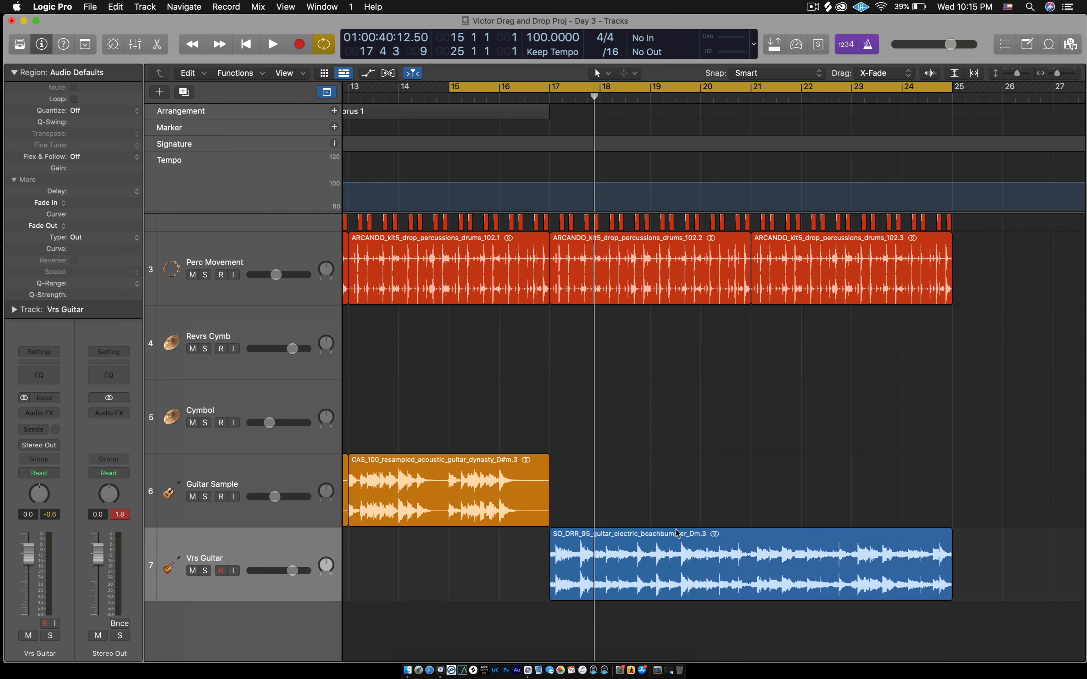
click(678, 549)
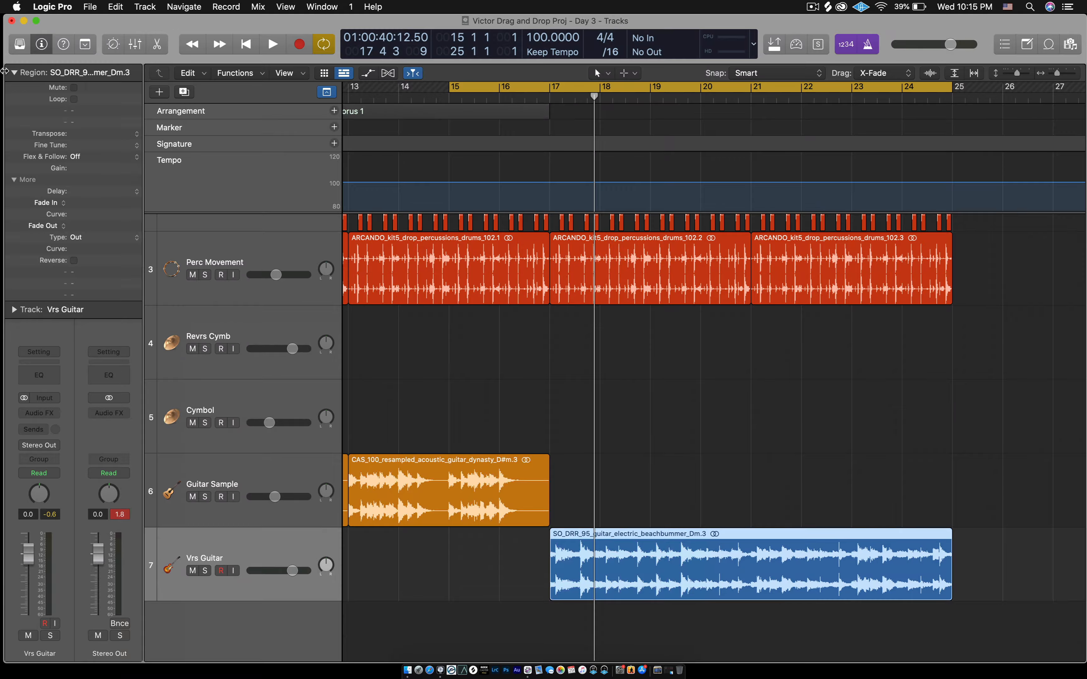
- Transpose the Vrs Guitar region by +1 in the Region inspector and play the cycle
click(15, 72)
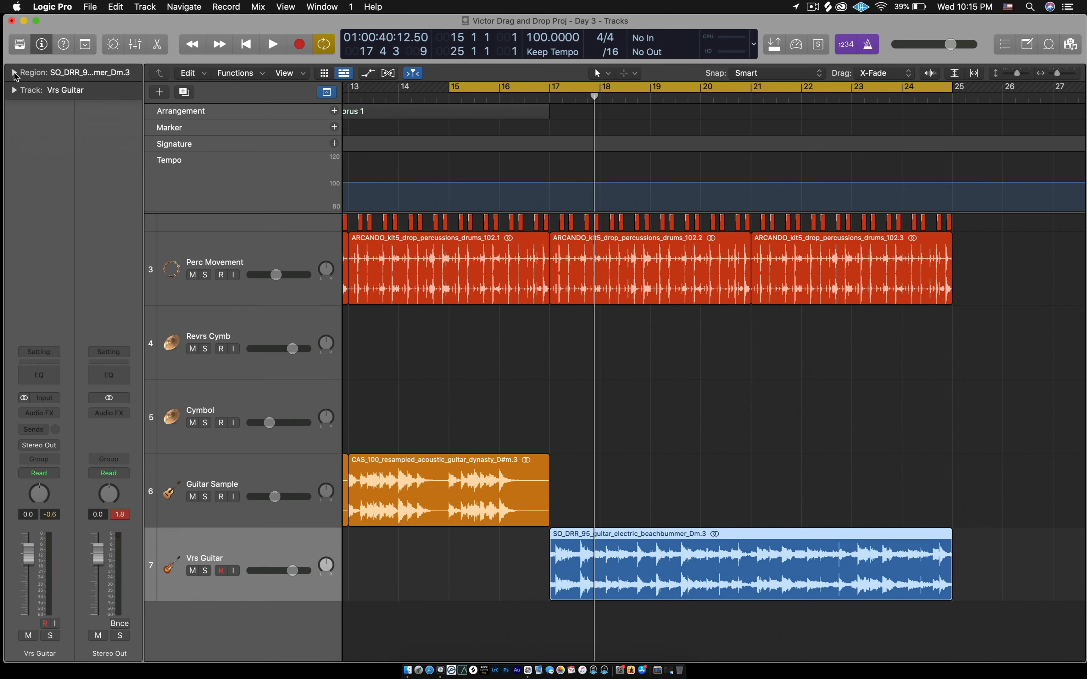
click(14, 73)
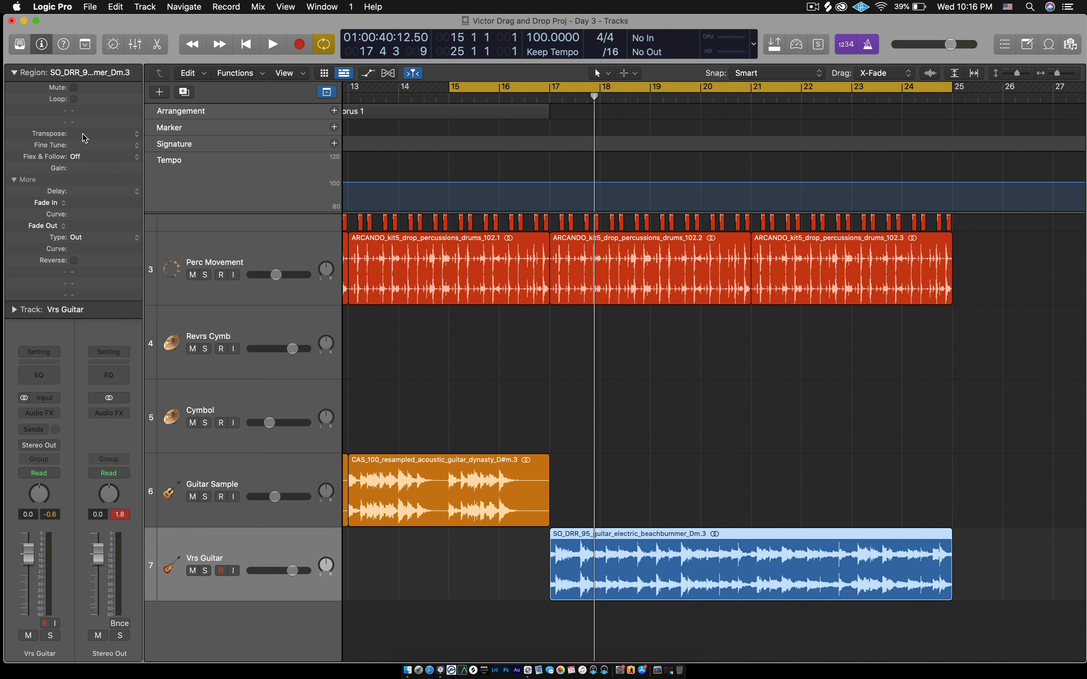
drag(86, 134, 93, 134)
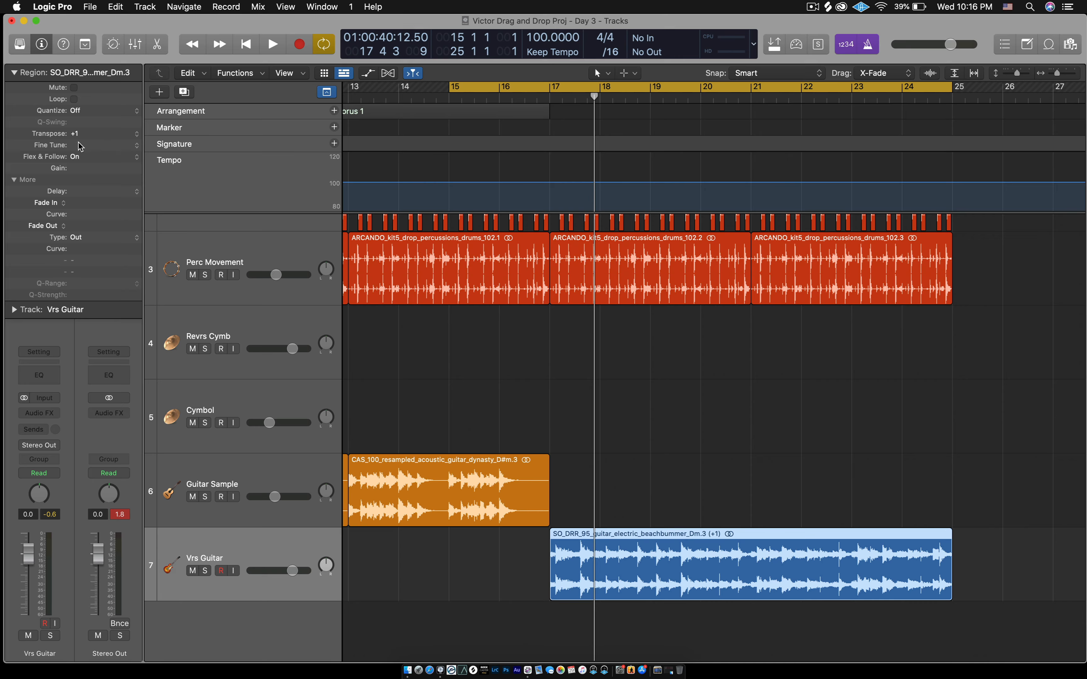
click(659, 449)
key(space)
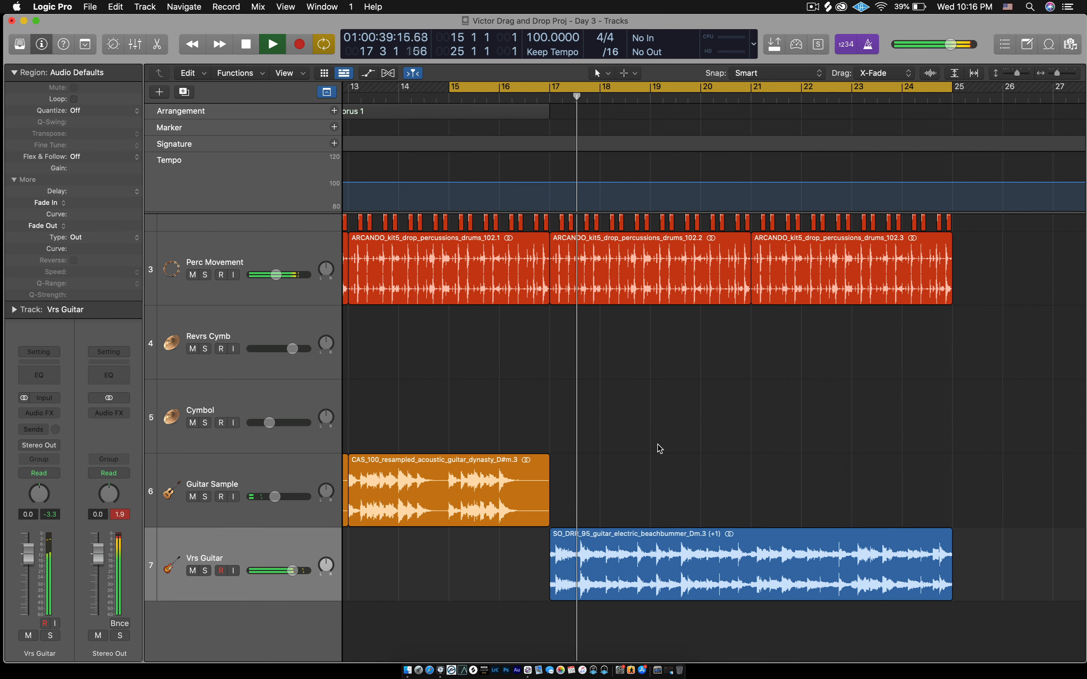
- Stop playback and move the playhead back to around bar 13
key(space)
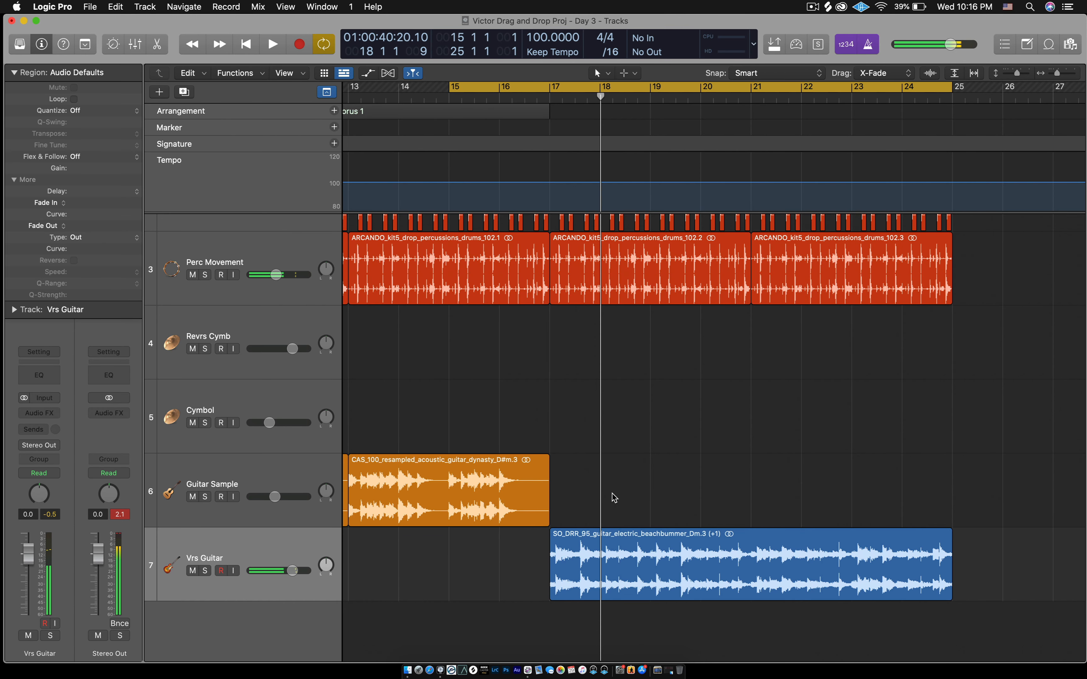
scroll(612, 494, down, 3)
scroll(612, 493, up, 1)
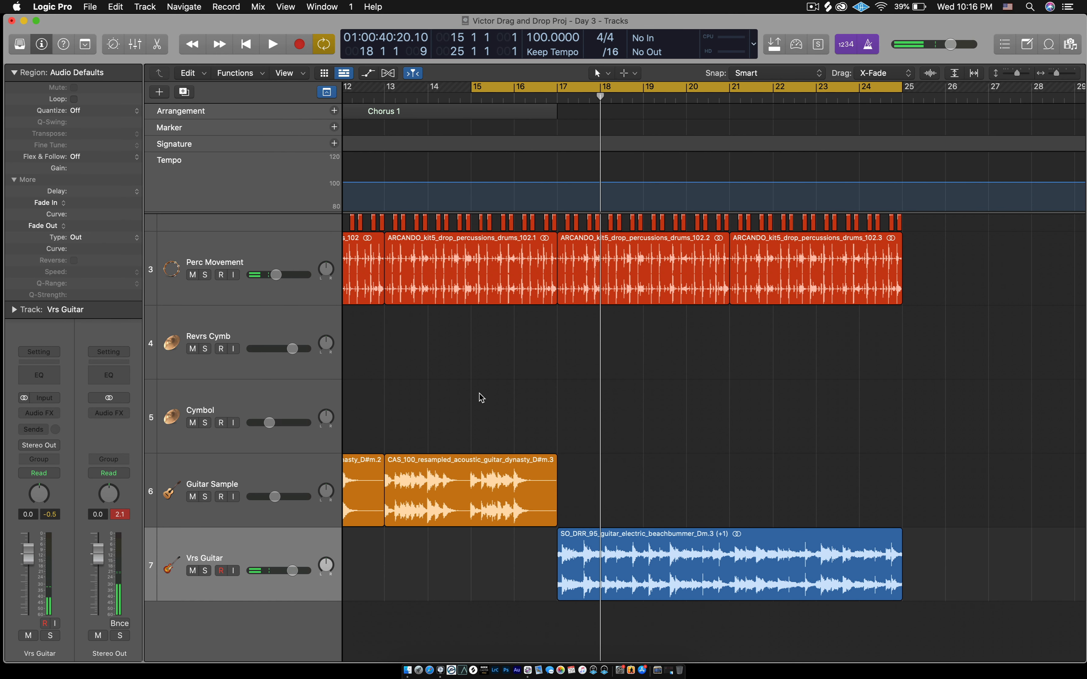
drag(475, 412, 427, 461)
scroll(475, 418, left, 5)
click(543, 375)
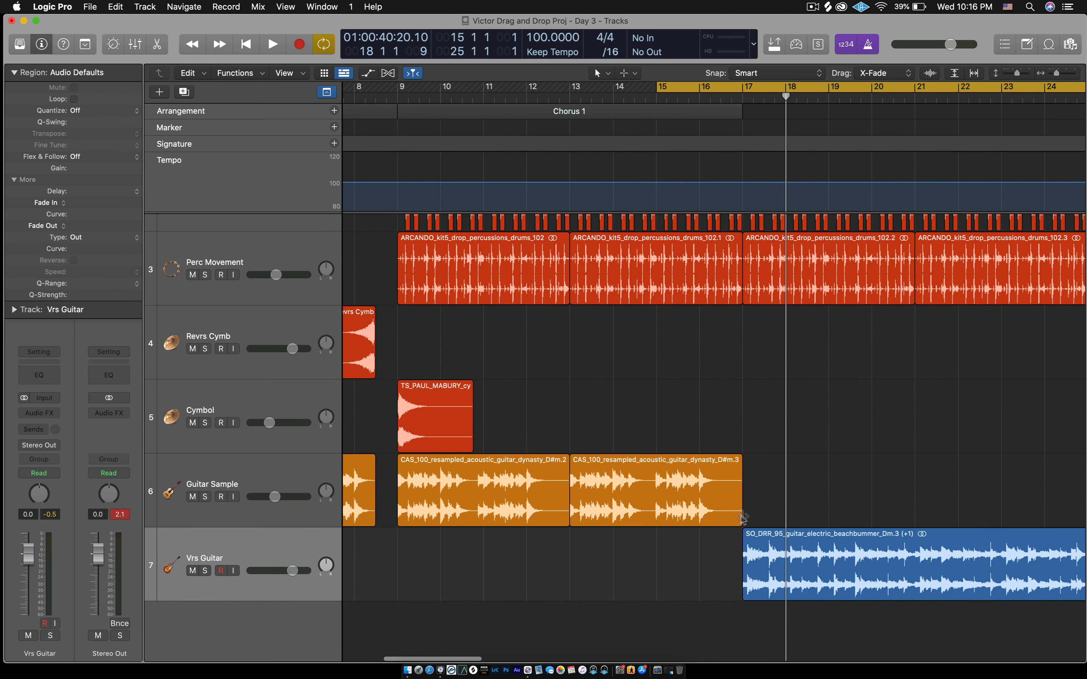
drag(784, 490, 591, 513)
- Repeat both CAS_100 guitar regions after the originals with Cmd+R, then play from the cycle start
drag(804, 511, 508, 509)
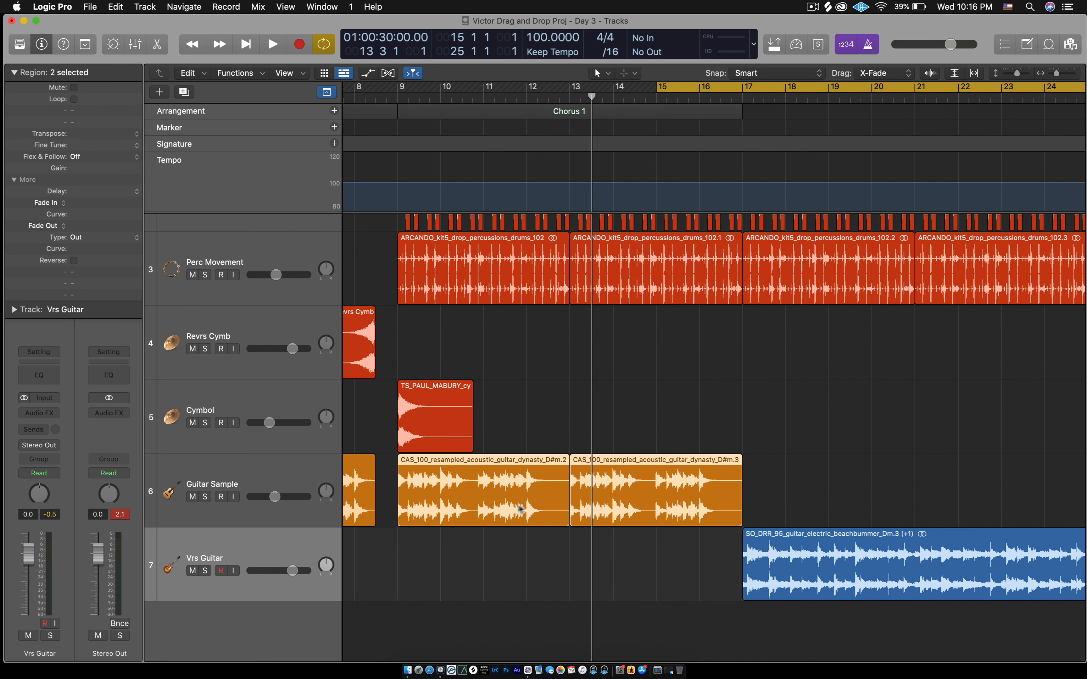
key(super+r)
scroll(506, 506, right, 5)
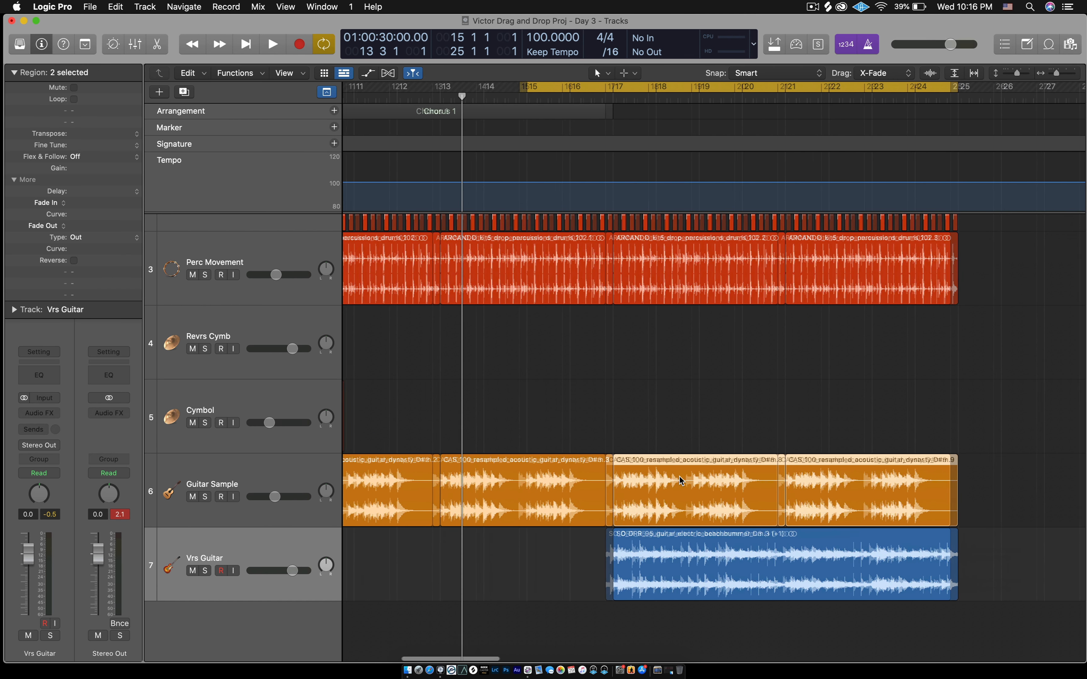
click(671, 434)
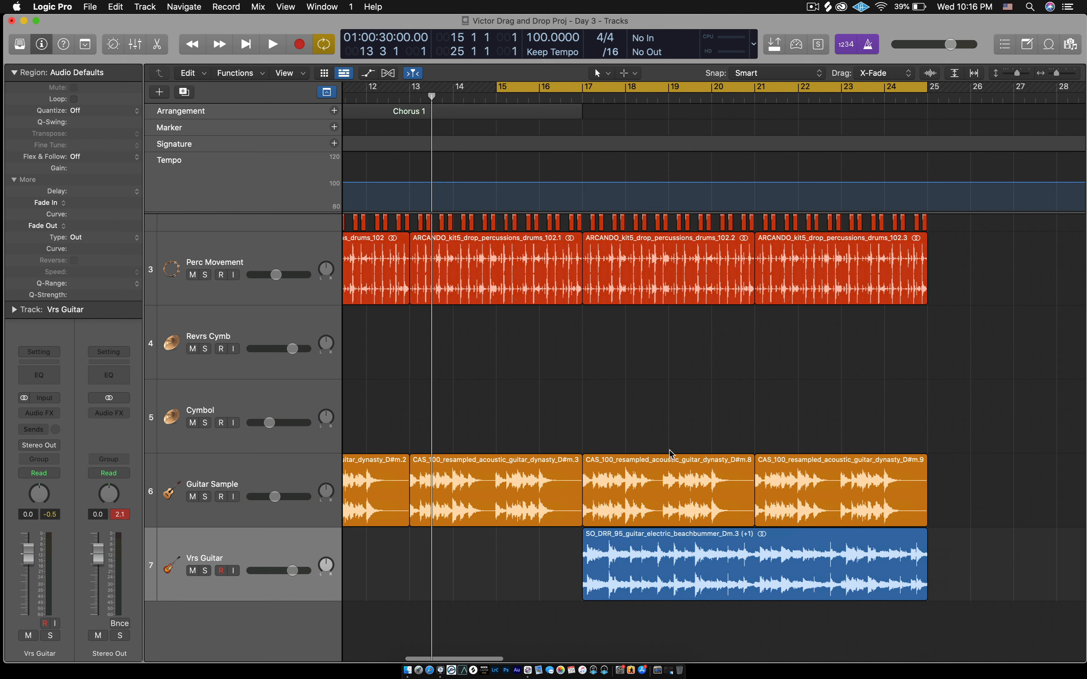
key(space)
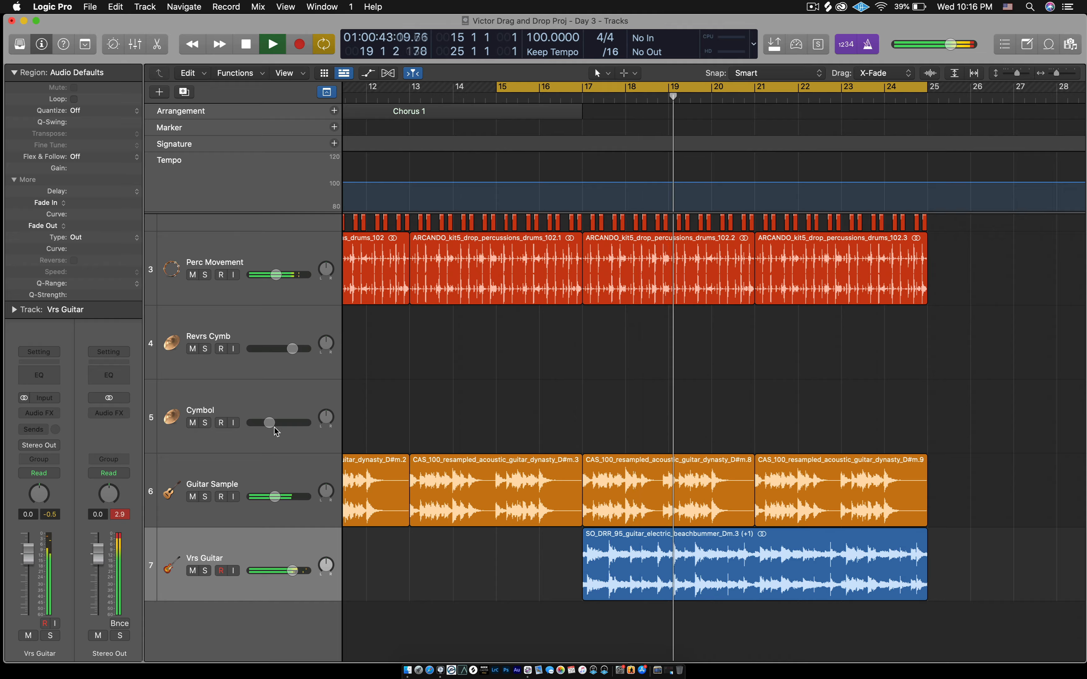
- Solo the Guitar Sample and Vrs Guitar tracks to audition them, then stop and unsolo both
click(205, 496)
click(206, 571)
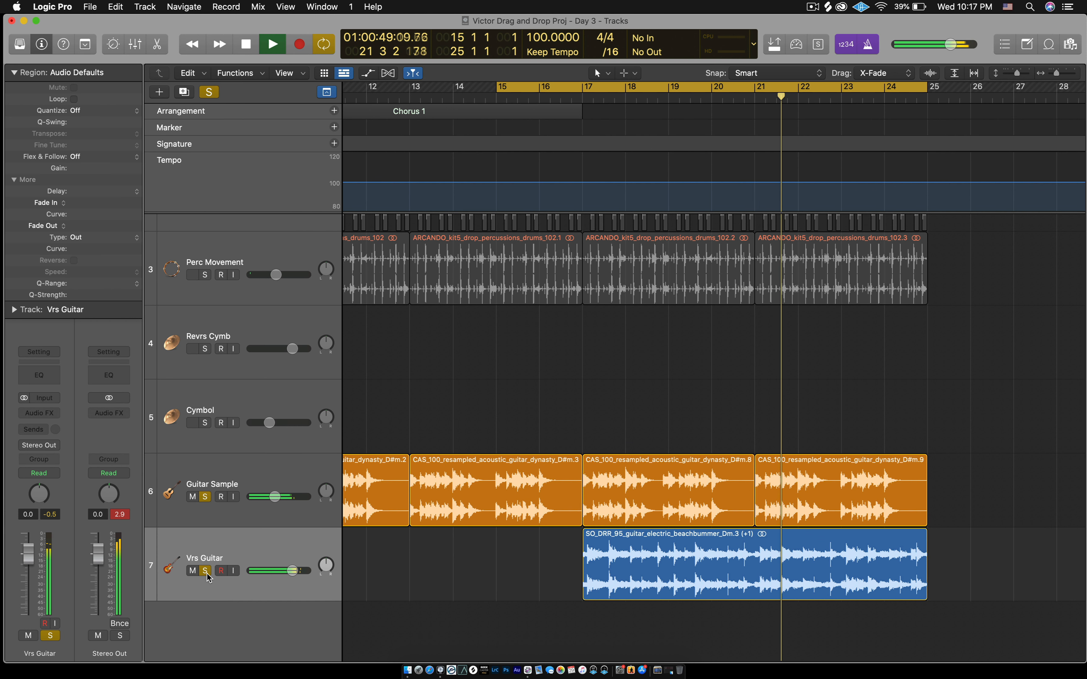
key(space)
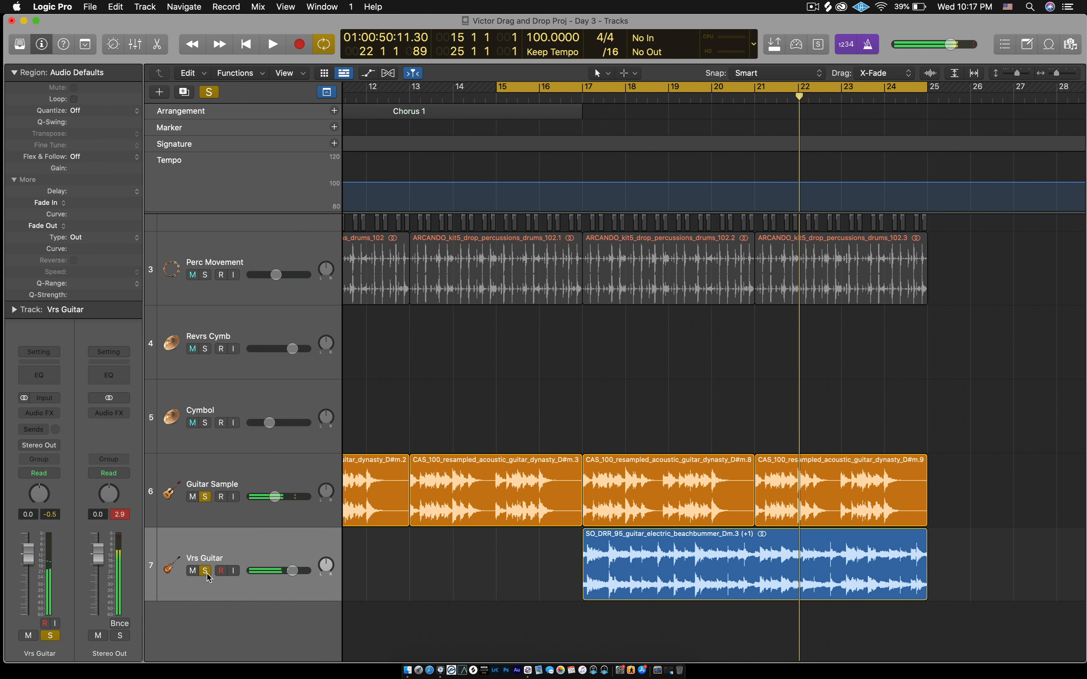
click(205, 572)
click(206, 497)
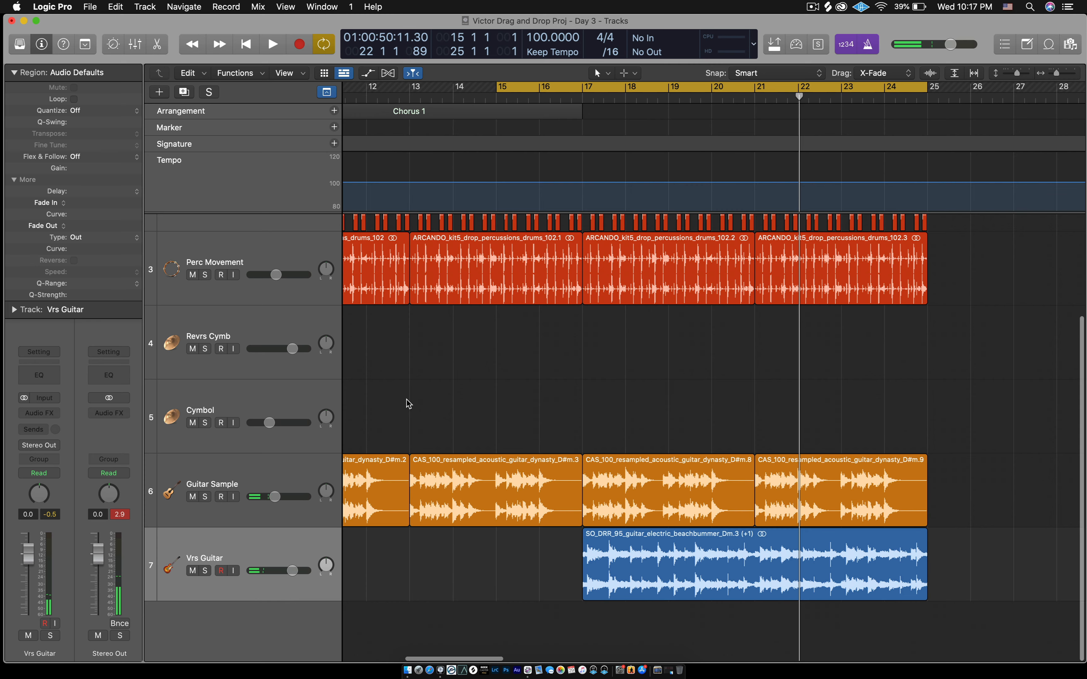
- Zoom out, delete the last two Guitar Sample regions, and return the playhead to bar 17
key(super+Left)
key(super+Left)
scroll(686, 396, left, 2)
drag(969, 456, 772, 481)
key(Delete)
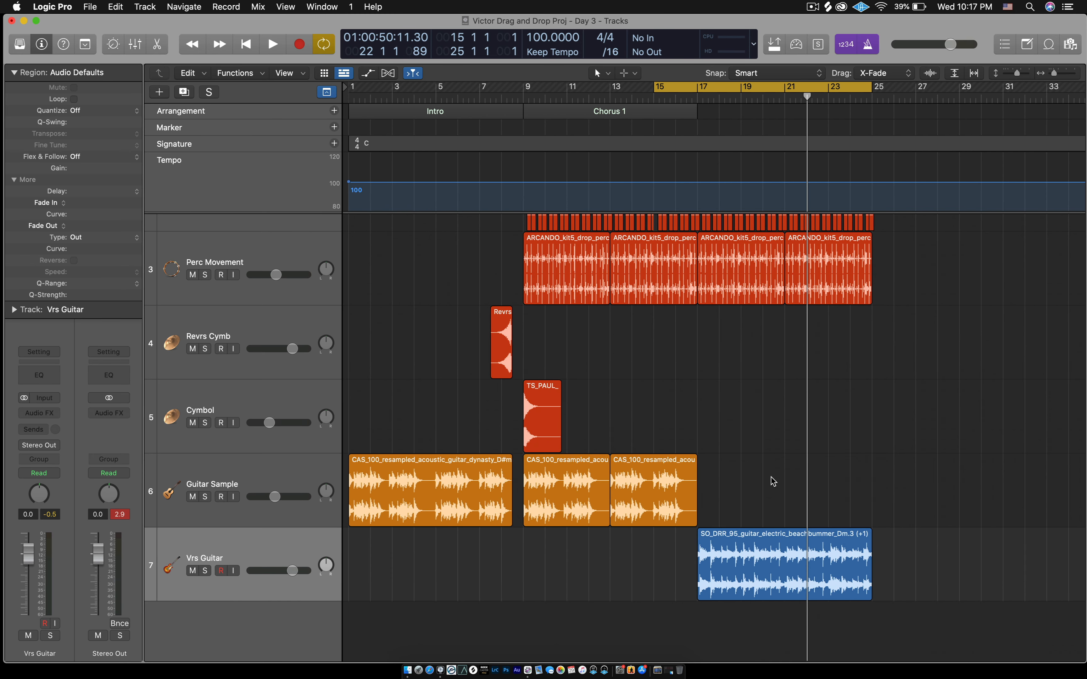
drag(807, 96, 696, 155)
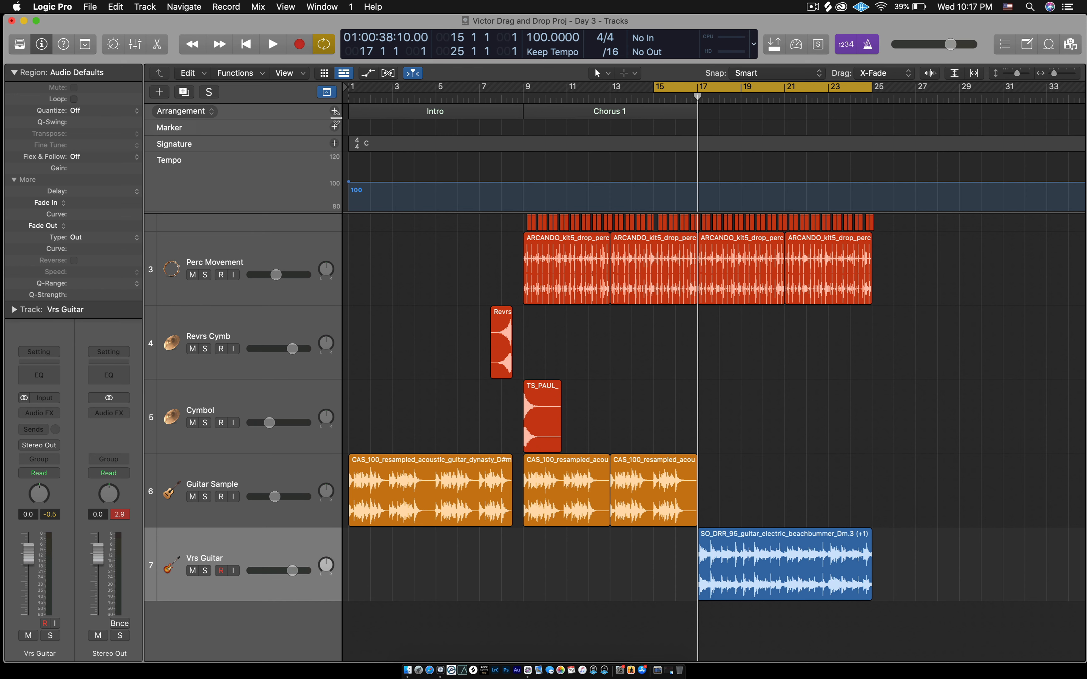
- Add an arrangement marker named Verse after Chorus 1, then select the Guitar Sample track
click(334, 111)
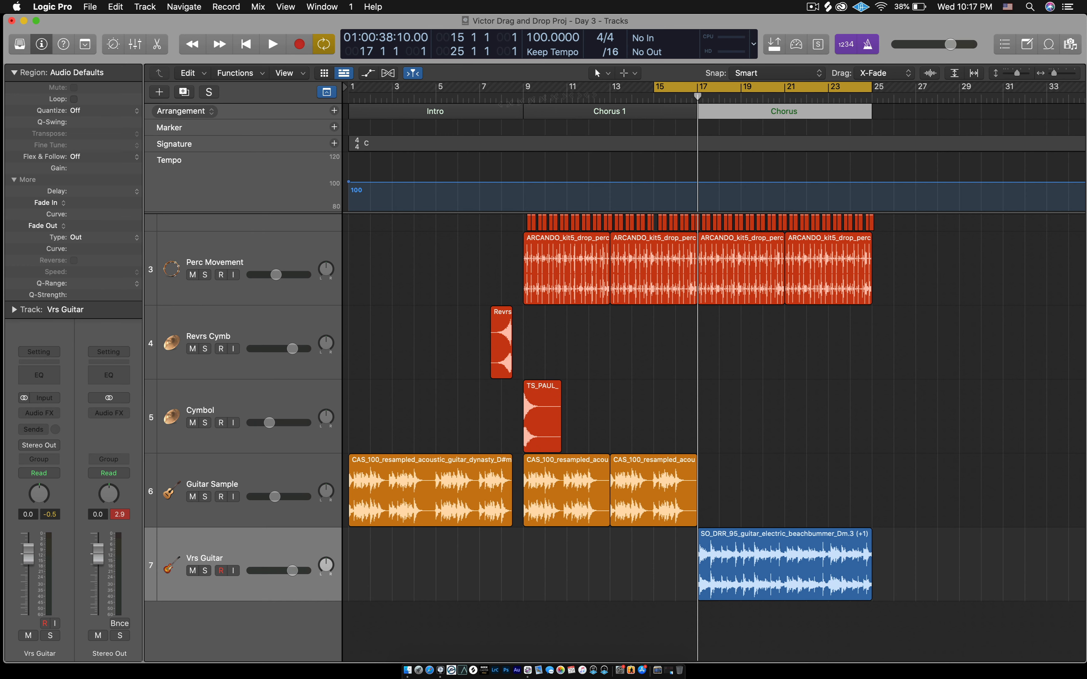
click(795, 114)
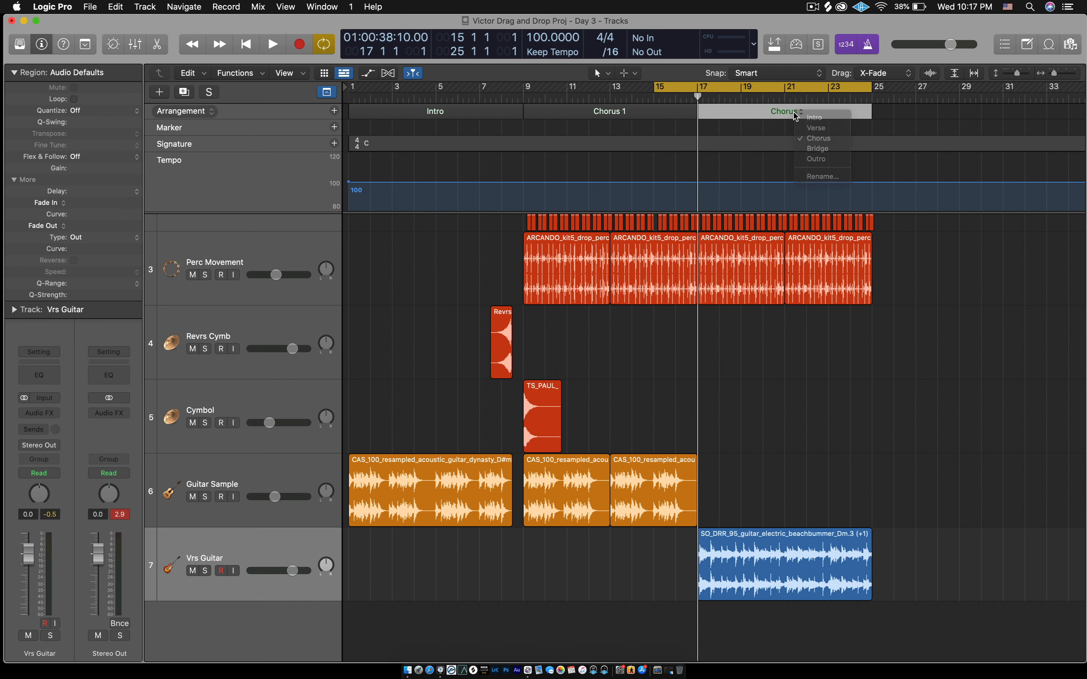
click(821, 129)
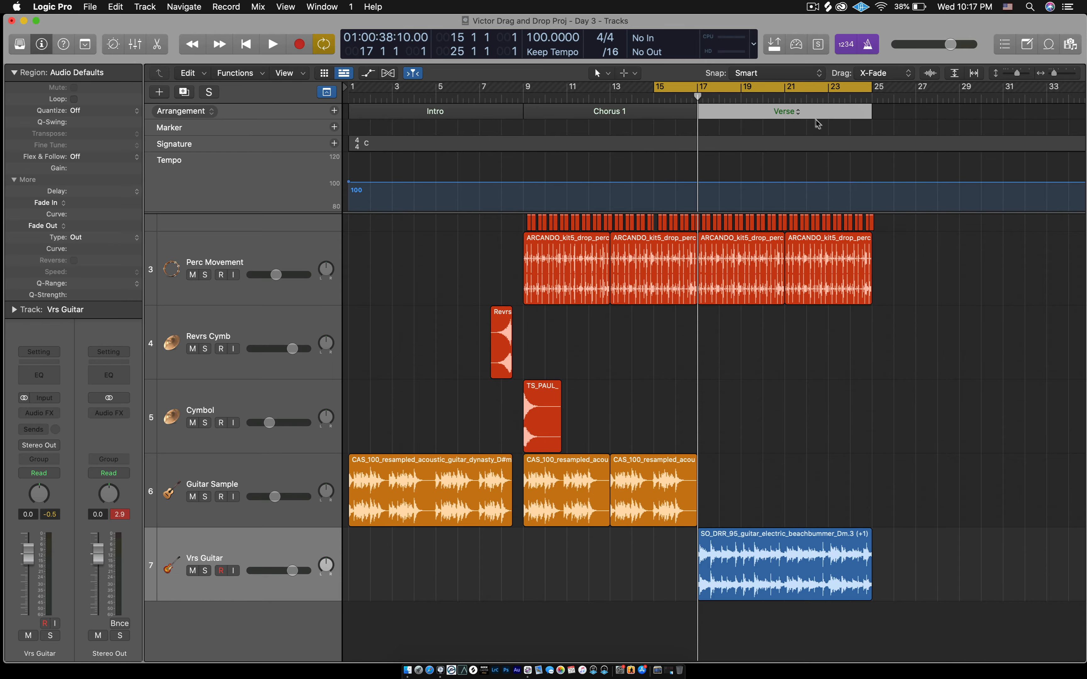
scroll(901, 301, right, 3)
scroll(900, 301, left, 4)
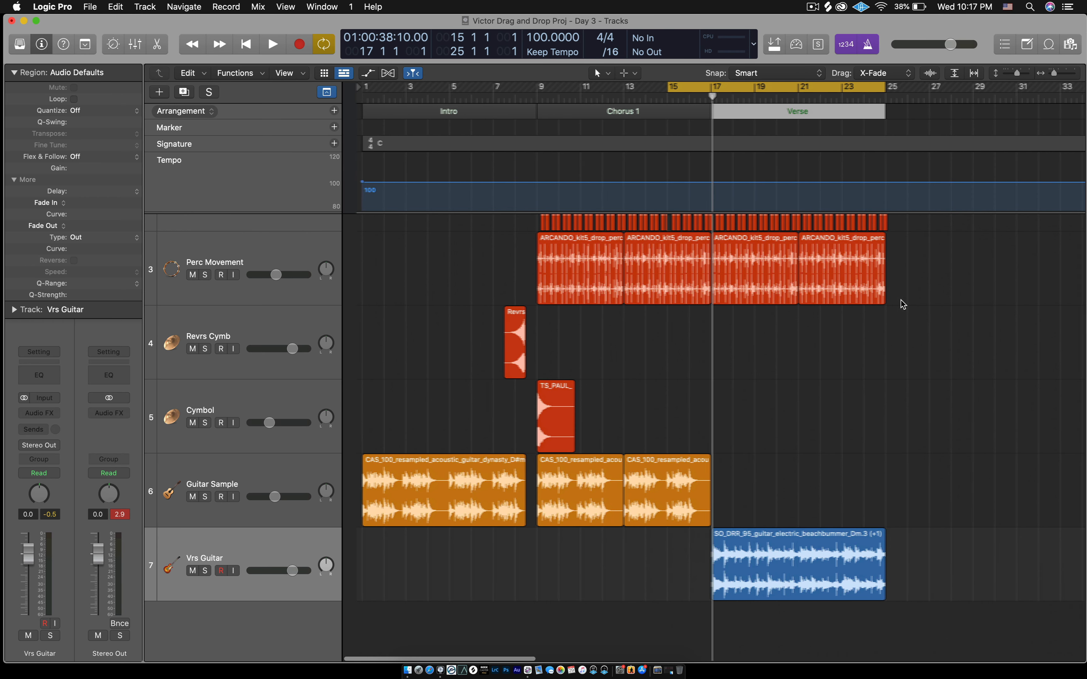
click(772, 403)
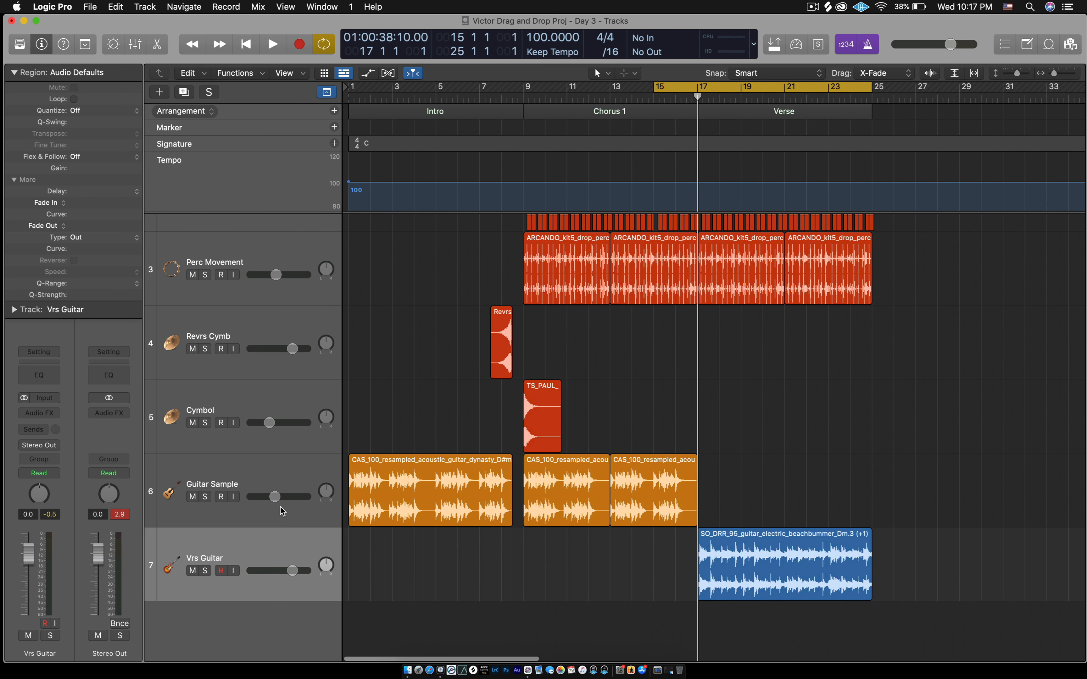
click(248, 473)
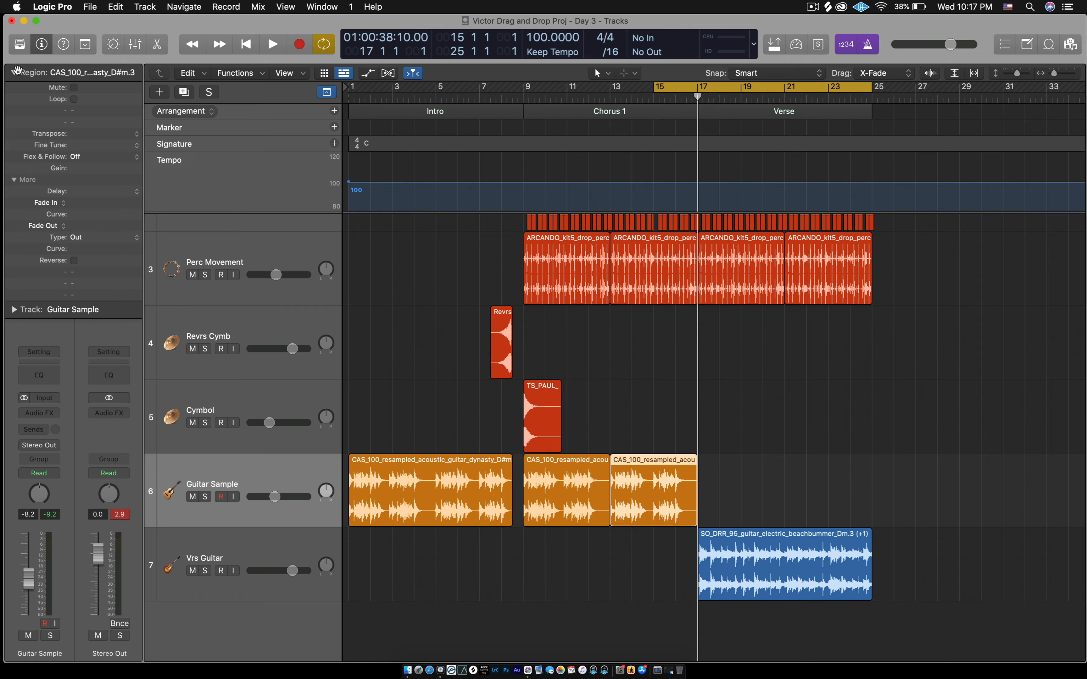
- Insert a stereo Channel EQ on the Guitar Sample channel and close its plug-in window
click(14, 73)
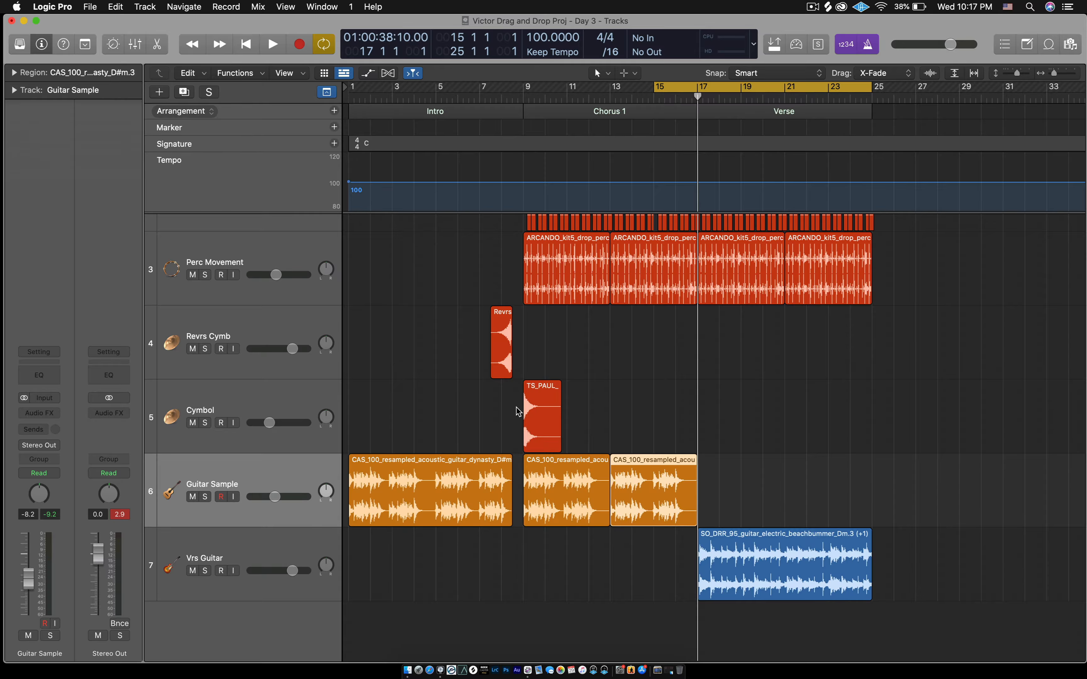
click(754, 474)
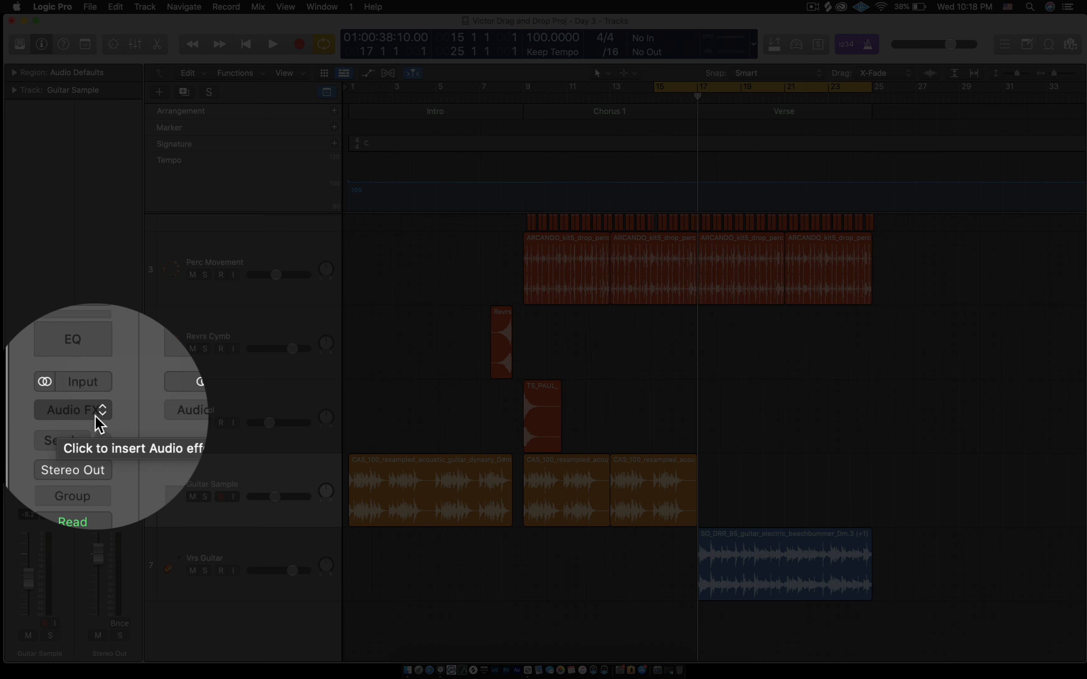
click(53, 418)
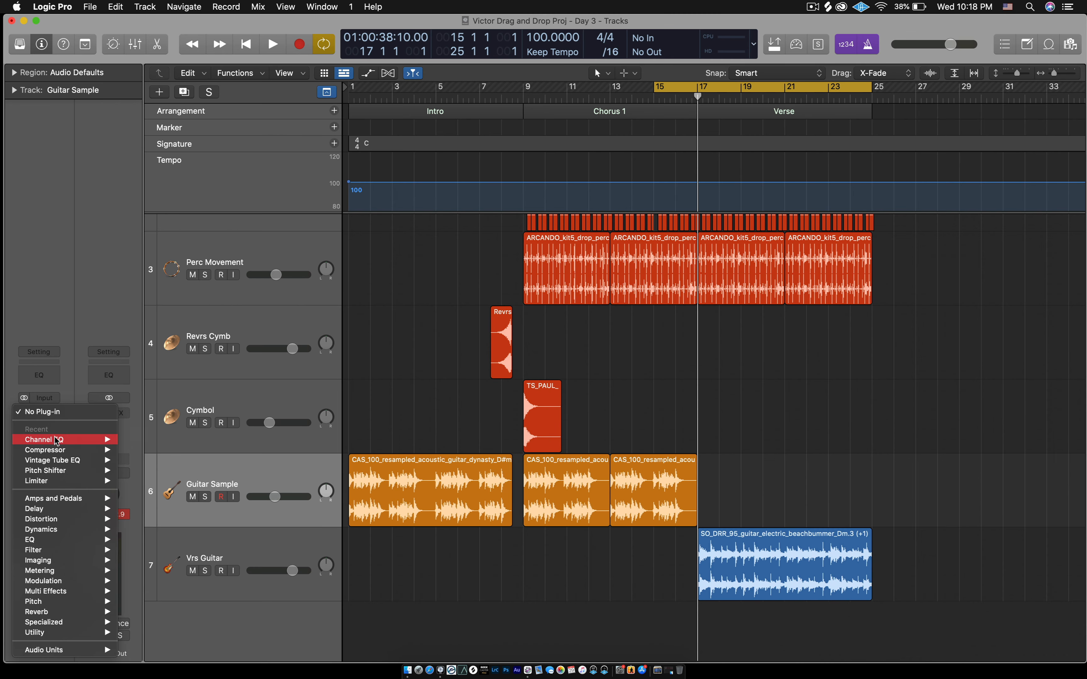
mouse_move(41, 444)
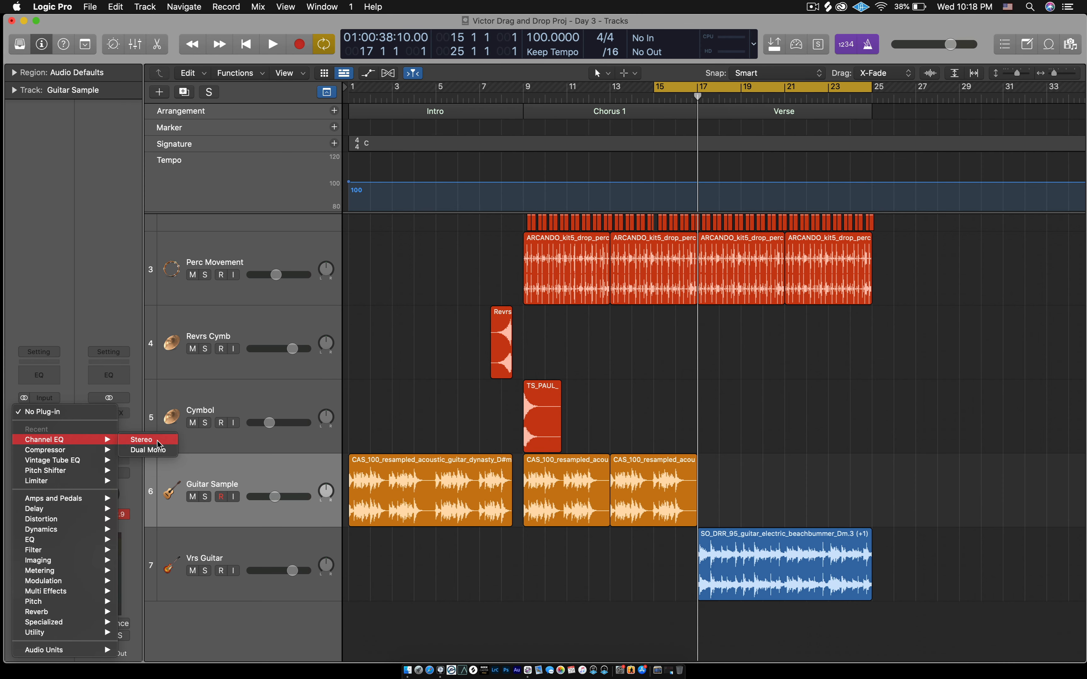
click(158, 444)
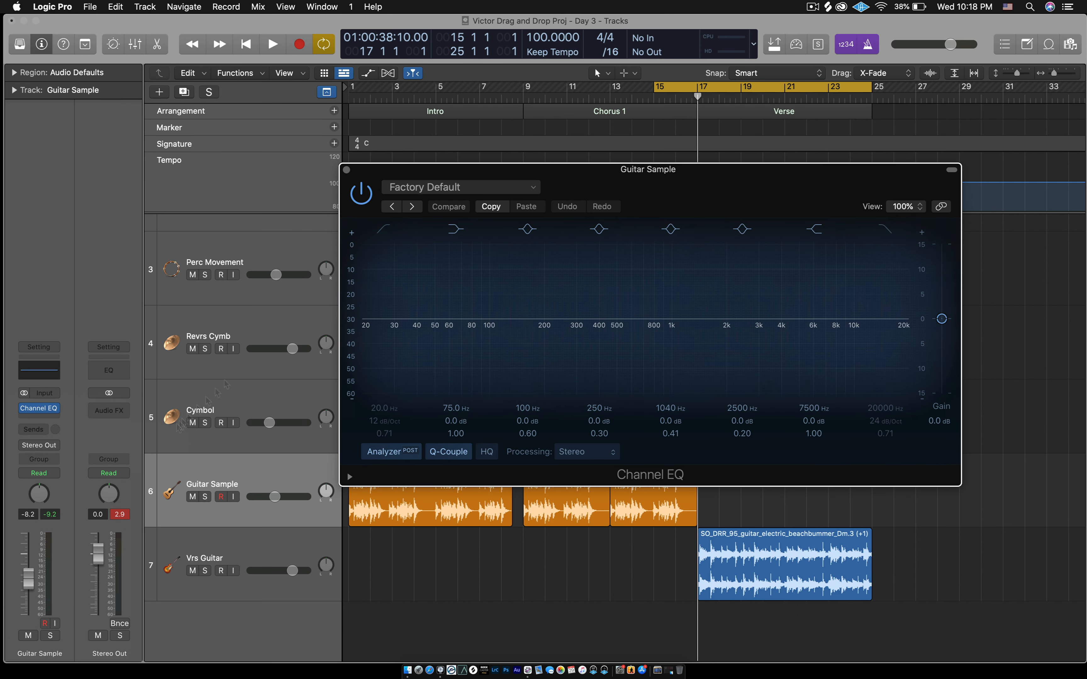
drag(563, 171, 552, 65)
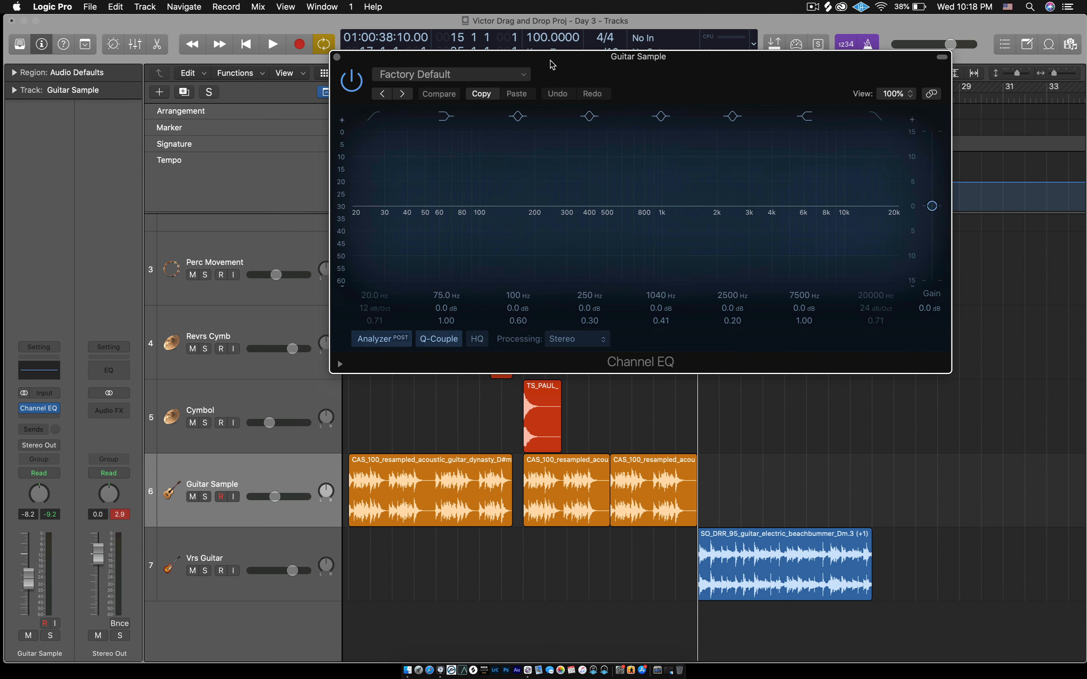
click(338, 58)
click(265, 406)
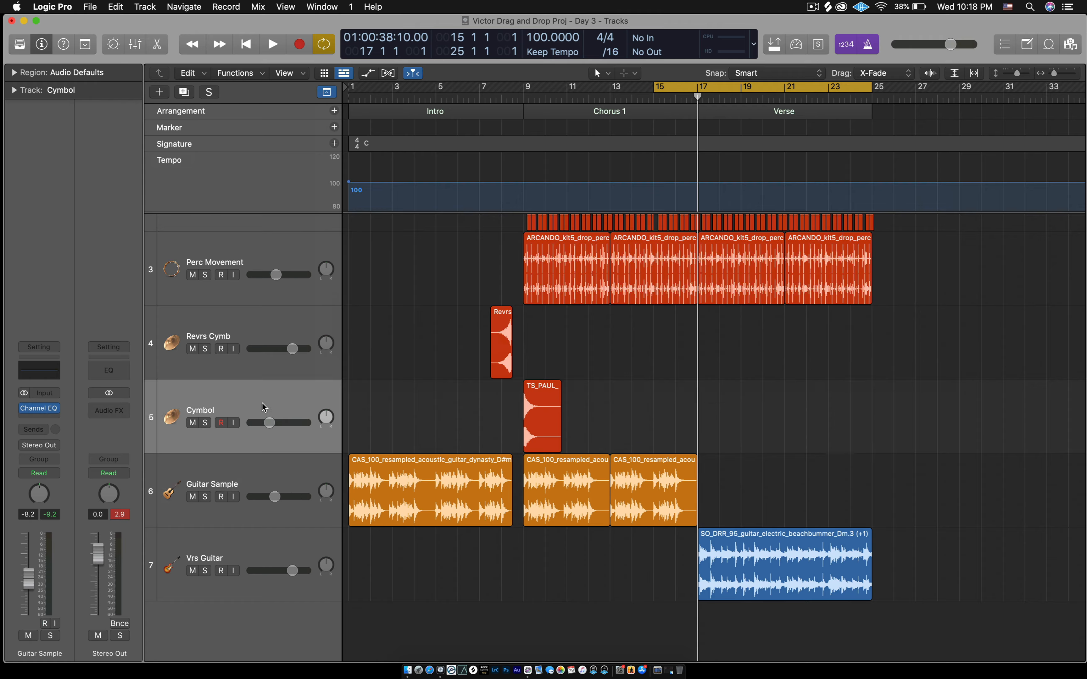
- Record-arm the Guitar Sample track and duplicate it as a new empty track 7
click(263, 485)
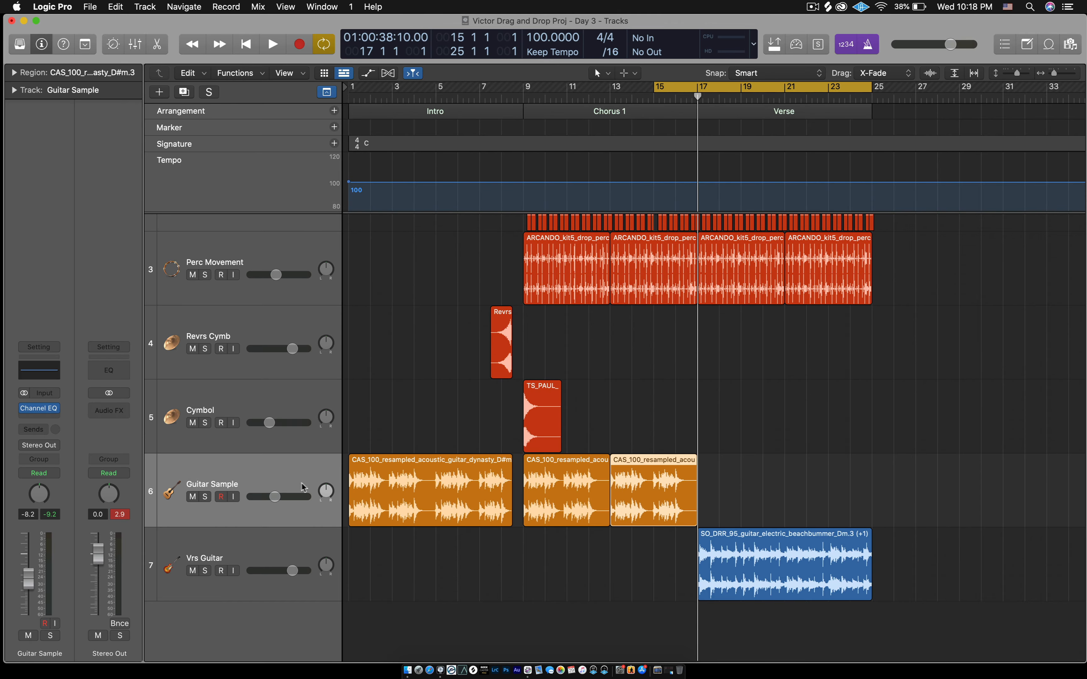
click(221, 496)
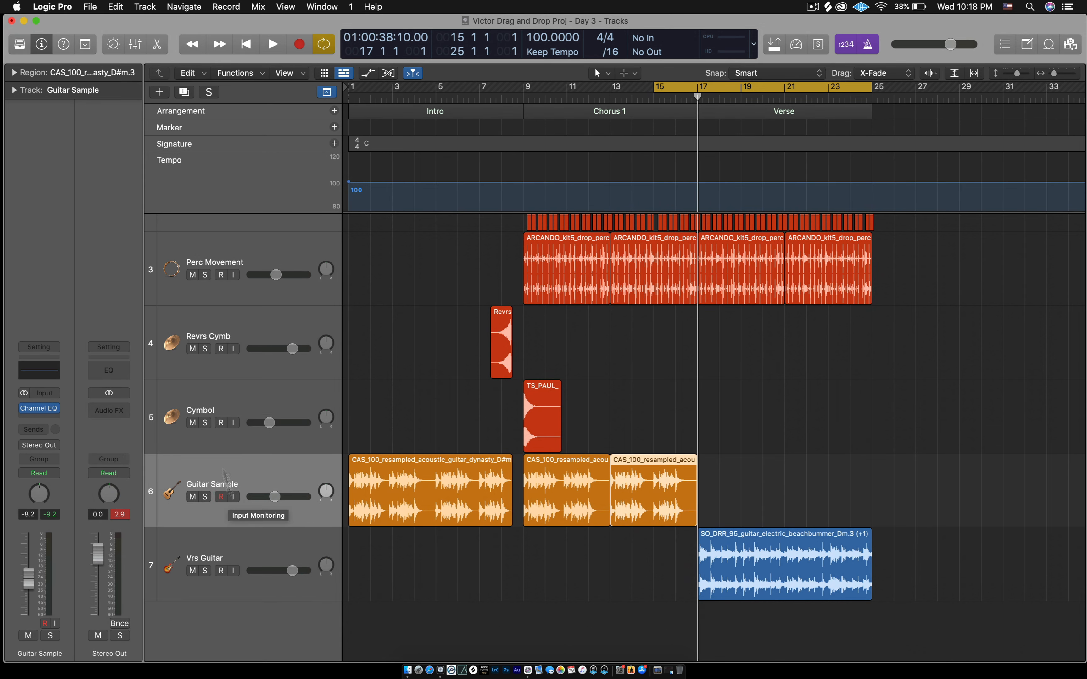
click(185, 92)
scroll(590, 384, down, 3)
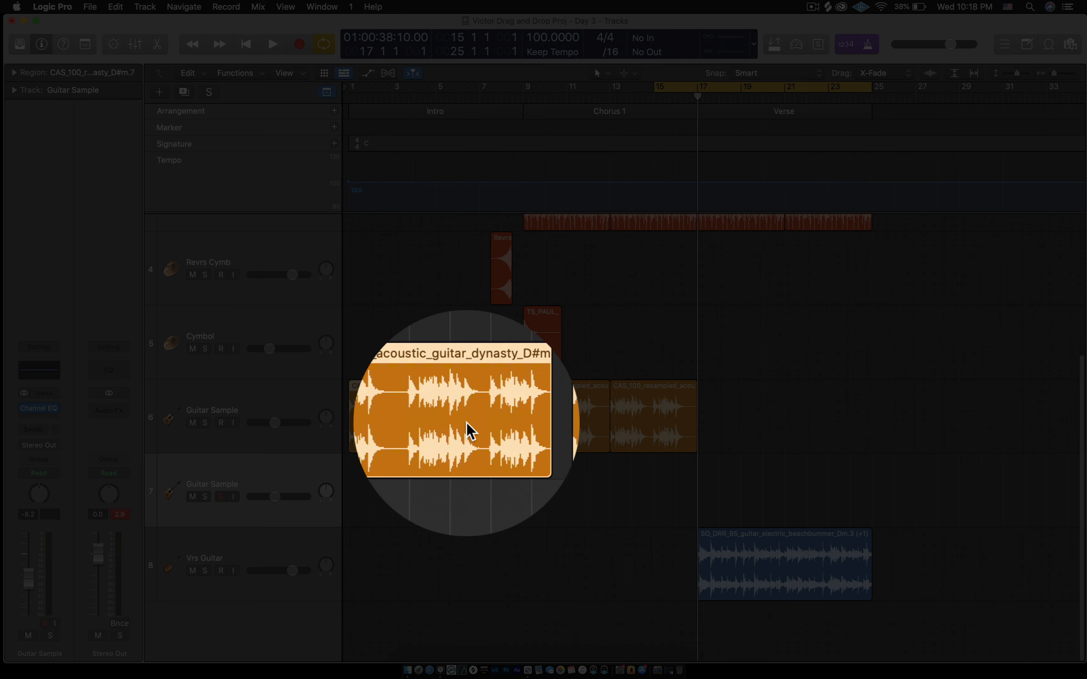
- Select the two Chorus 1 guitar regions on track 6, leaving the intro region out
click(471, 429)
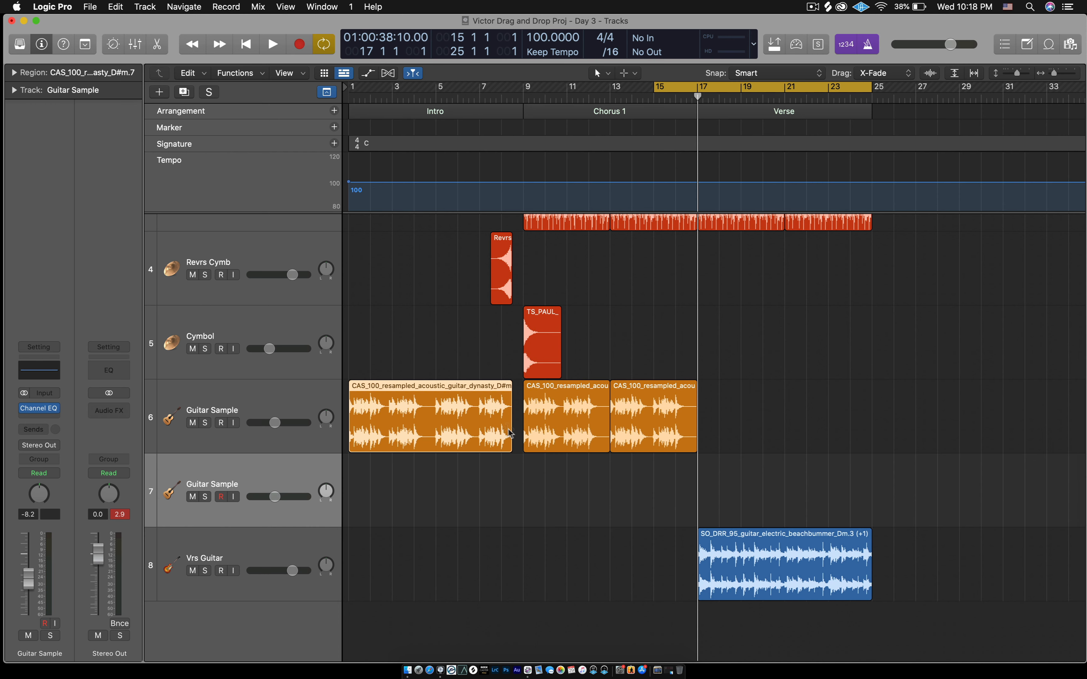
click(721, 399)
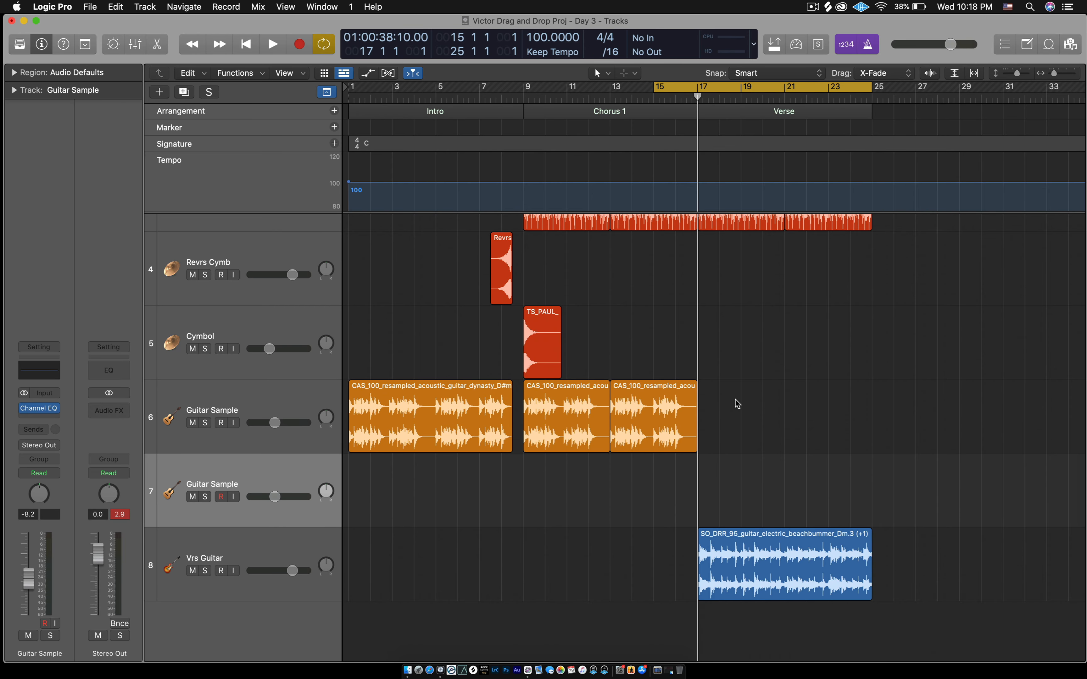
drag(741, 403, 567, 436)
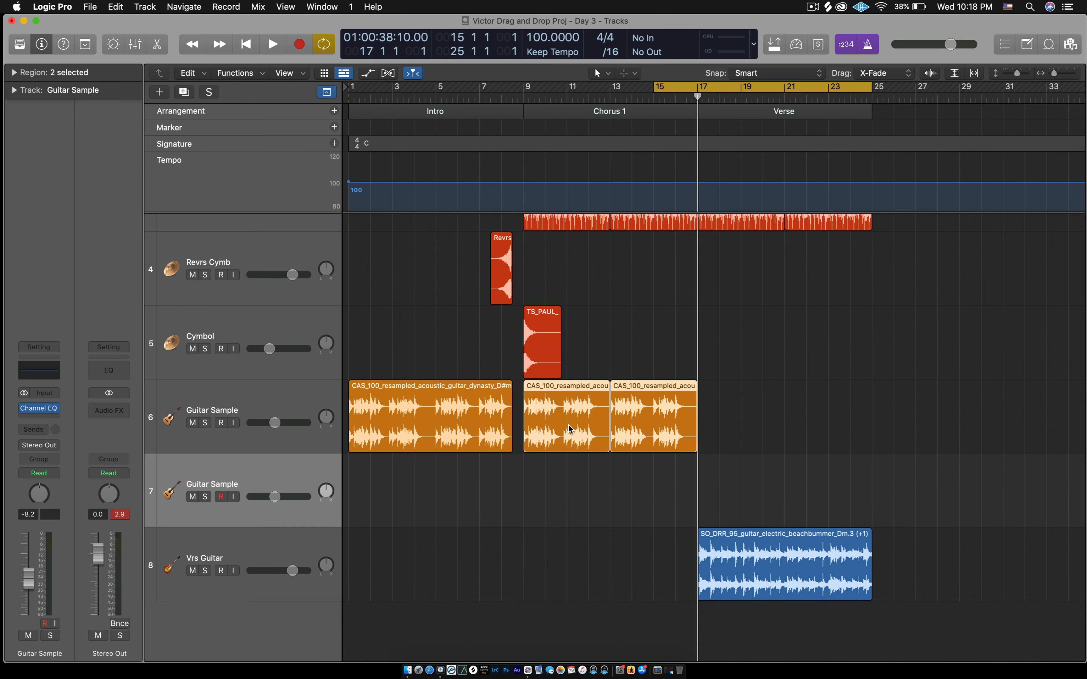
- Copy the two Chorus guitar regions onto track 7, starting at bar 17
drag(569, 428, 569, 473)
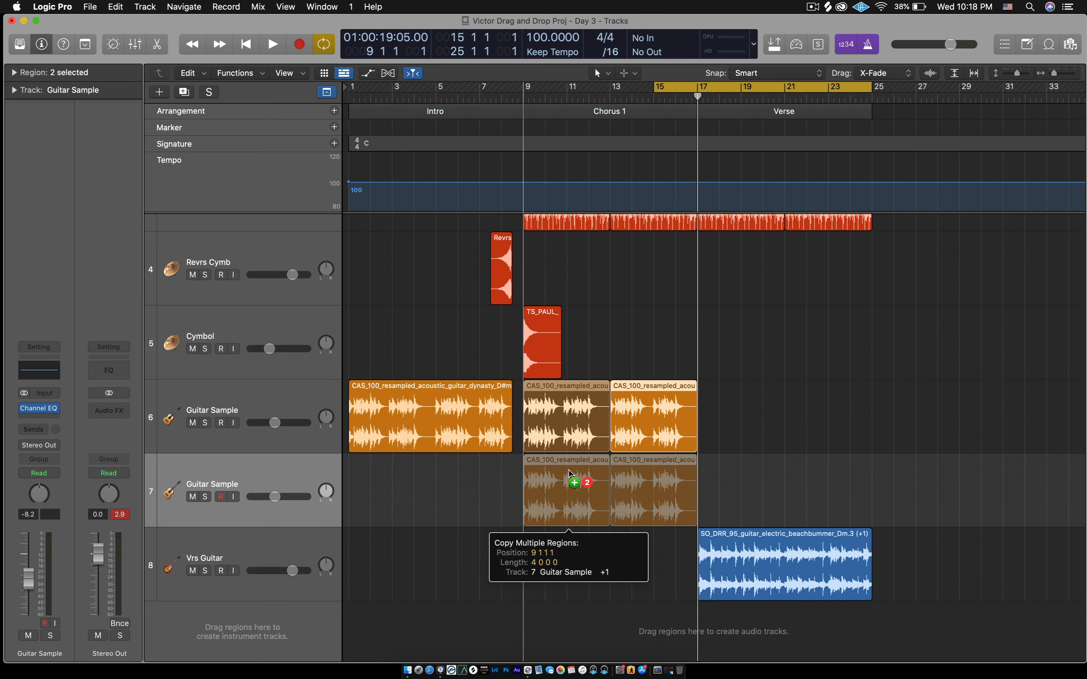
drag(569, 473, 748, 481)
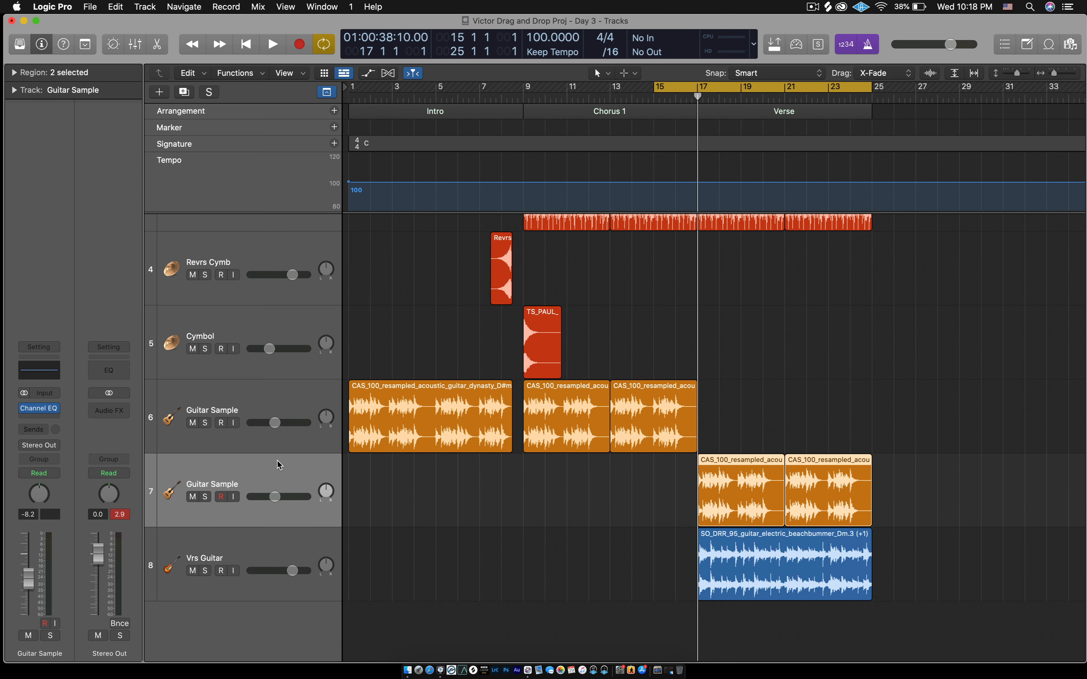
click(235, 440)
- Mute the lower Guitar Sample track (track 7) and set the cycle range to bars 1–11
click(197, 509)
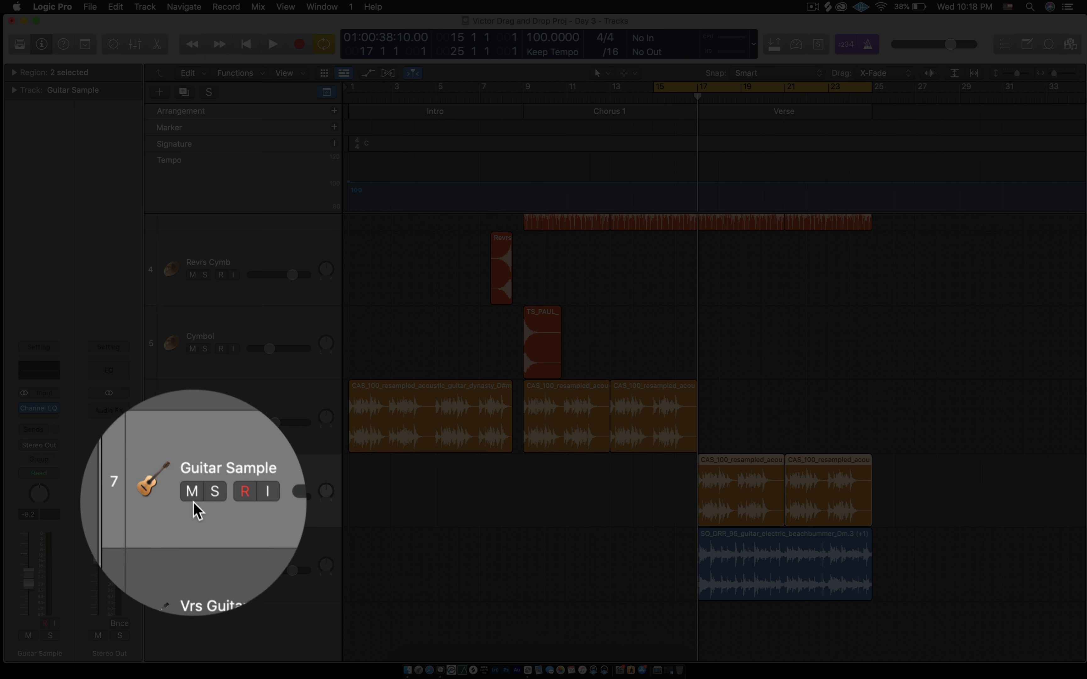
click(193, 496)
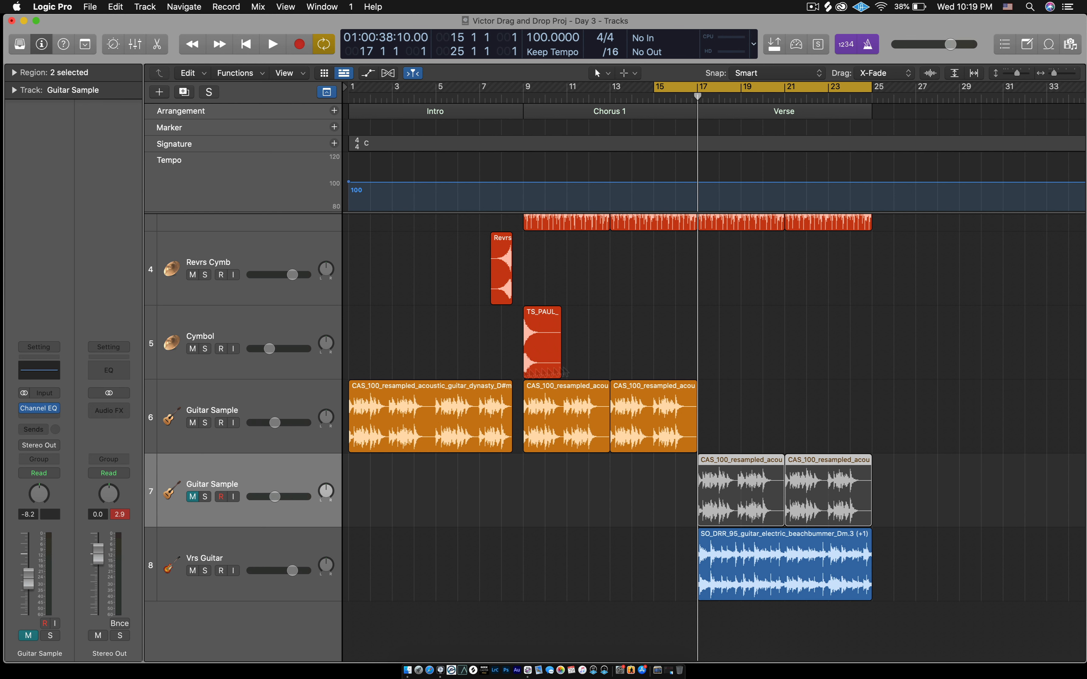
click(715, 359)
drag(744, 86, 437, 90)
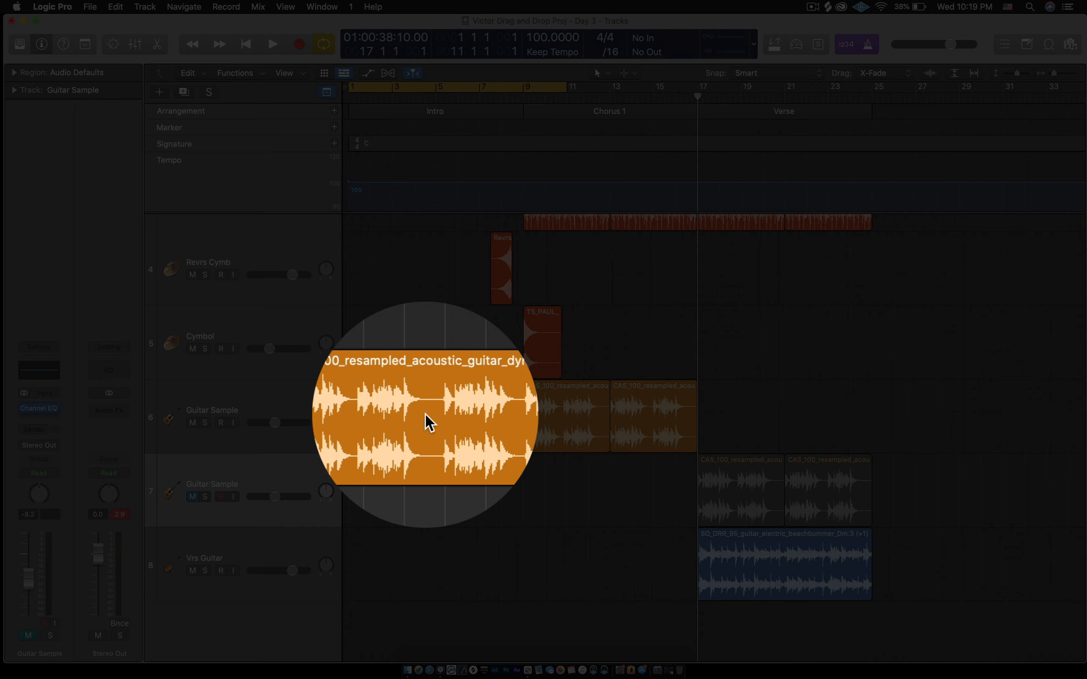
- Move the intro guitar region from track 6 to track 7 at bar 1, then unmute track 7
drag(429, 422, 426, 472)
click(428, 389)
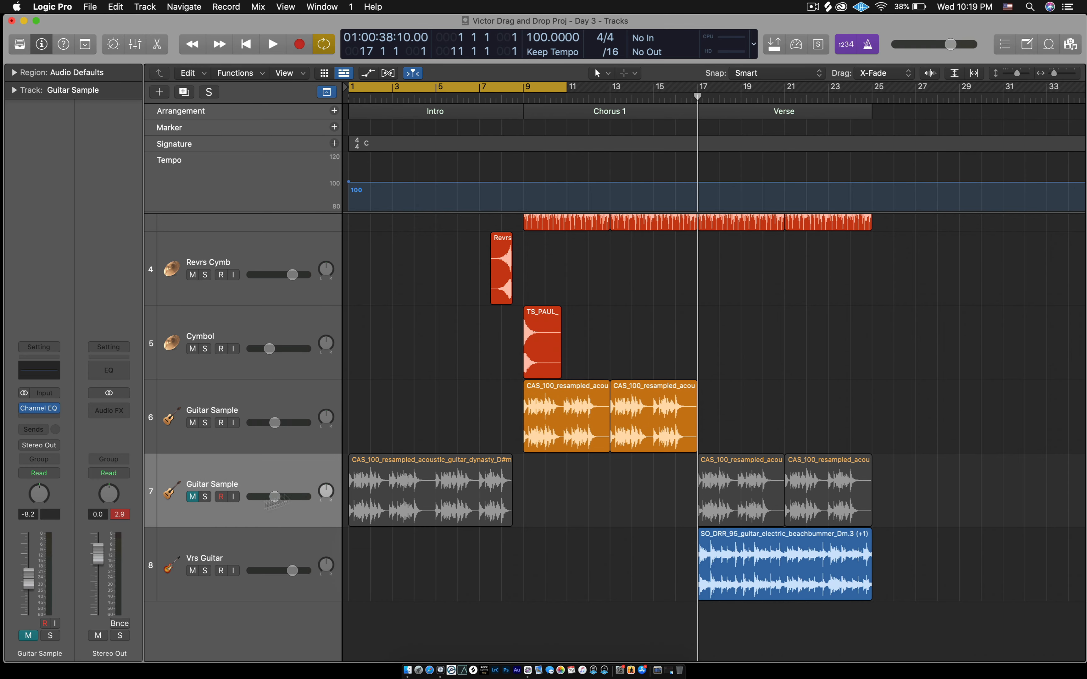
click(193, 497)
- Zoom to the start of the song and switch to the Fade Tool via the T tool menu
scroll(581, 469, up, 5)
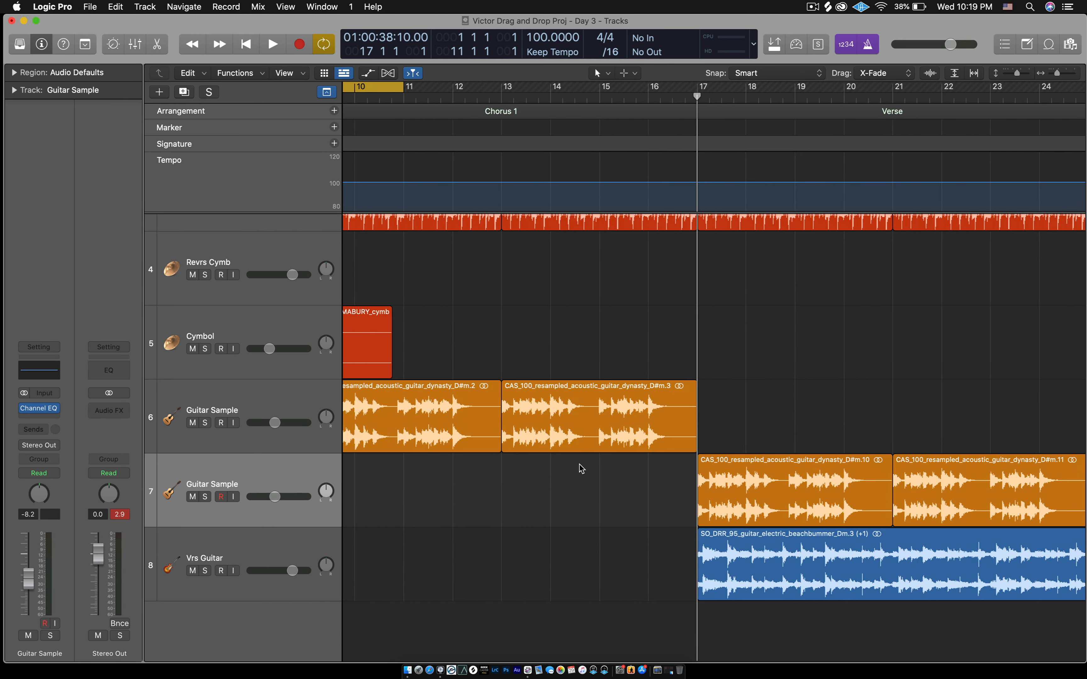
scroll(581, 469, left, 10)
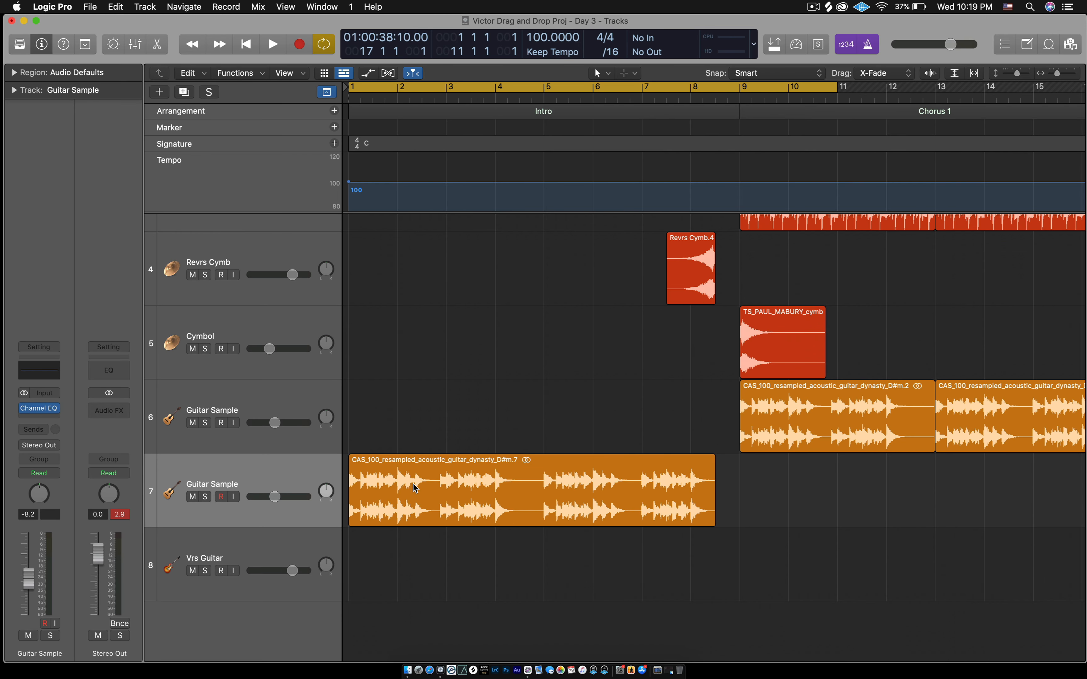
key(t)
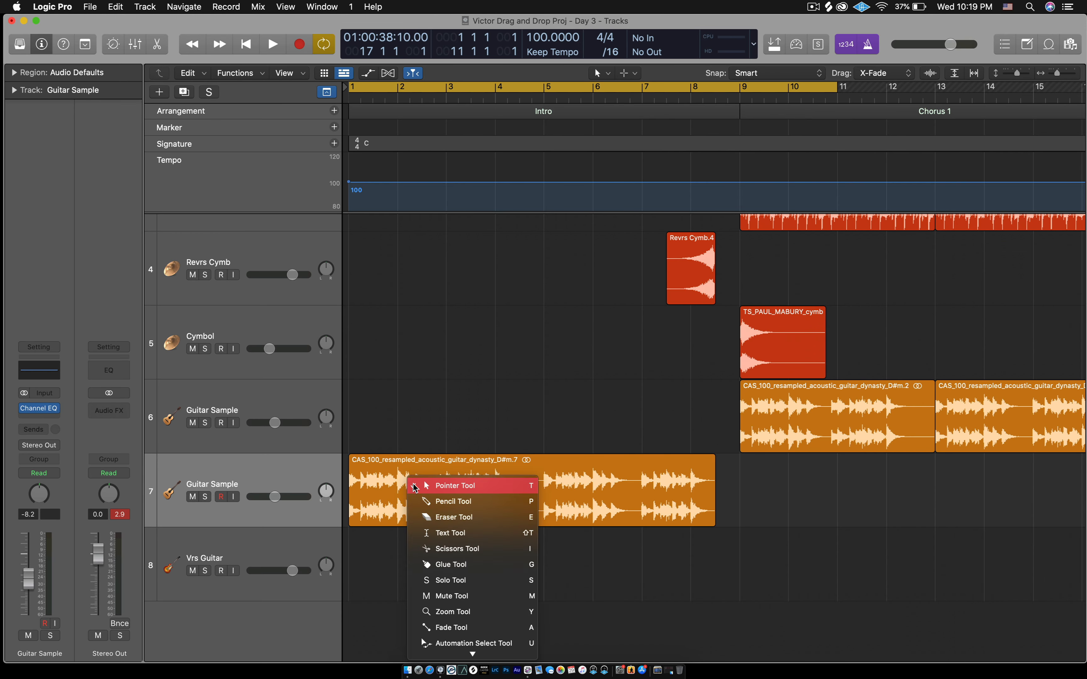
key(a)
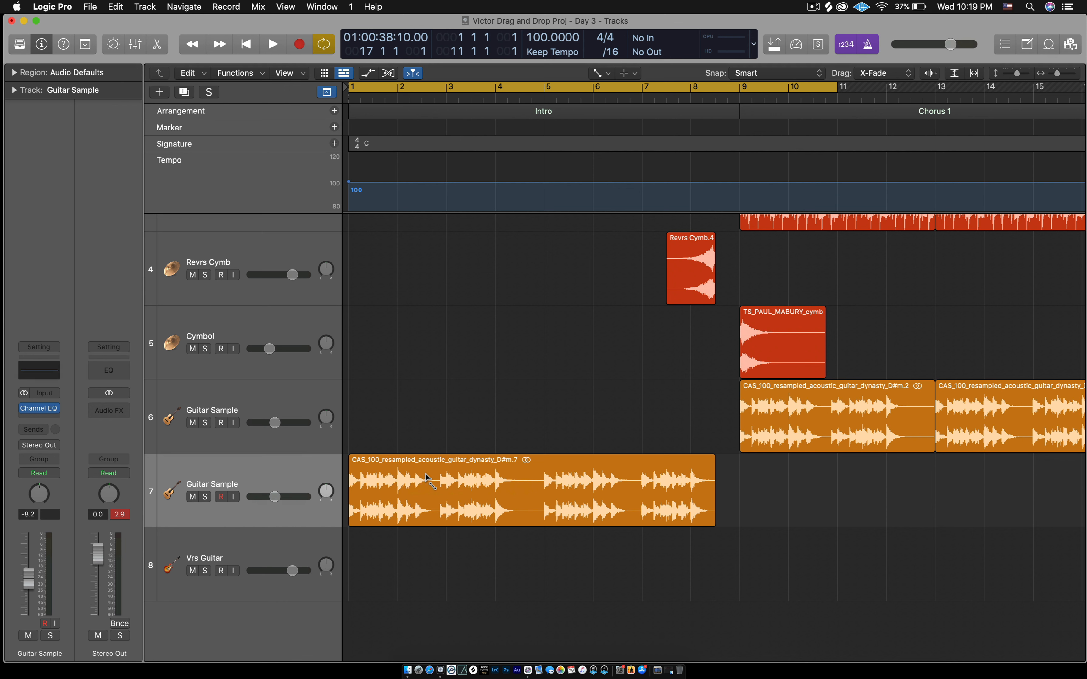
- Draw a fade-in across track 7's whole intro region (bars 1–9), audition it, and return to bar 1
click(351, 467)
drag(351, 466, 721, 464)
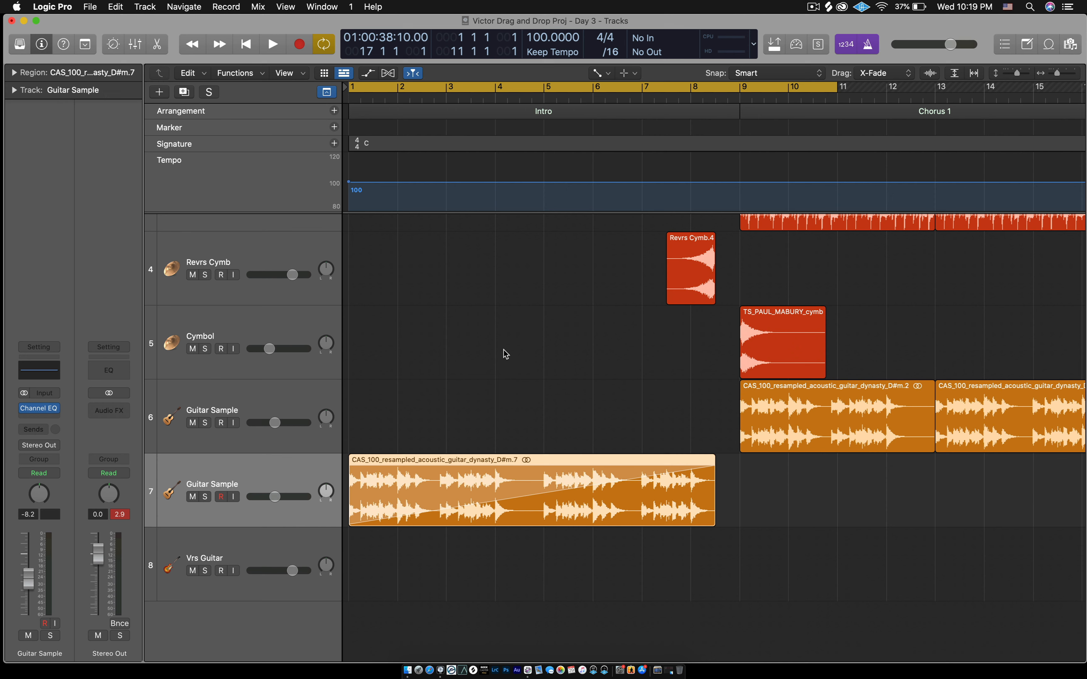
key(space)
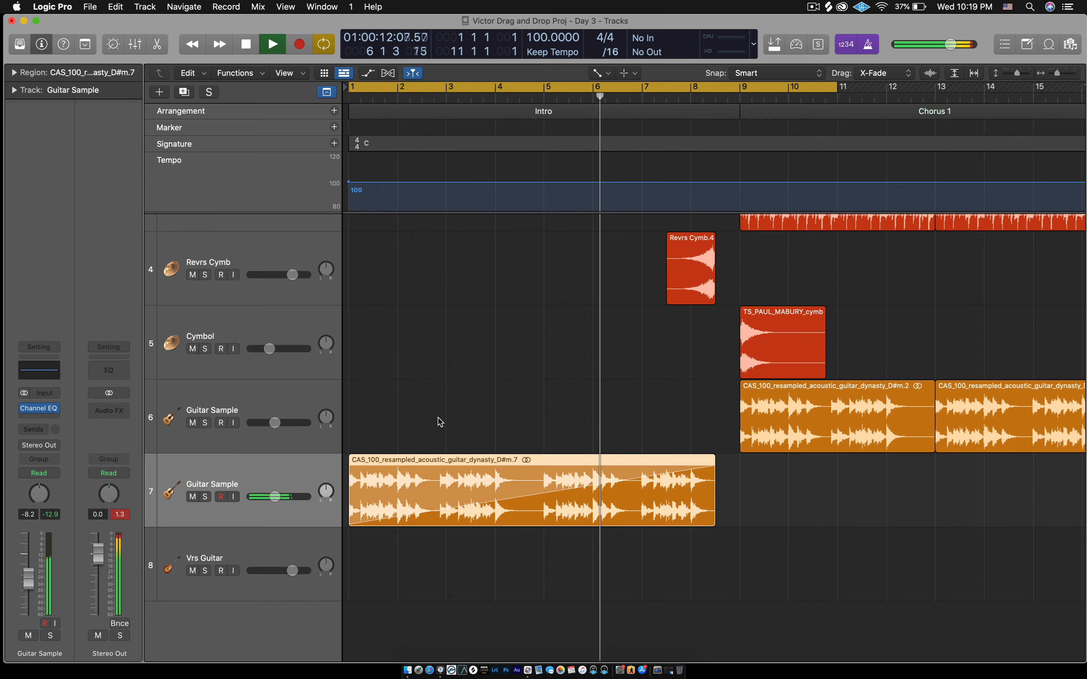
key(space)
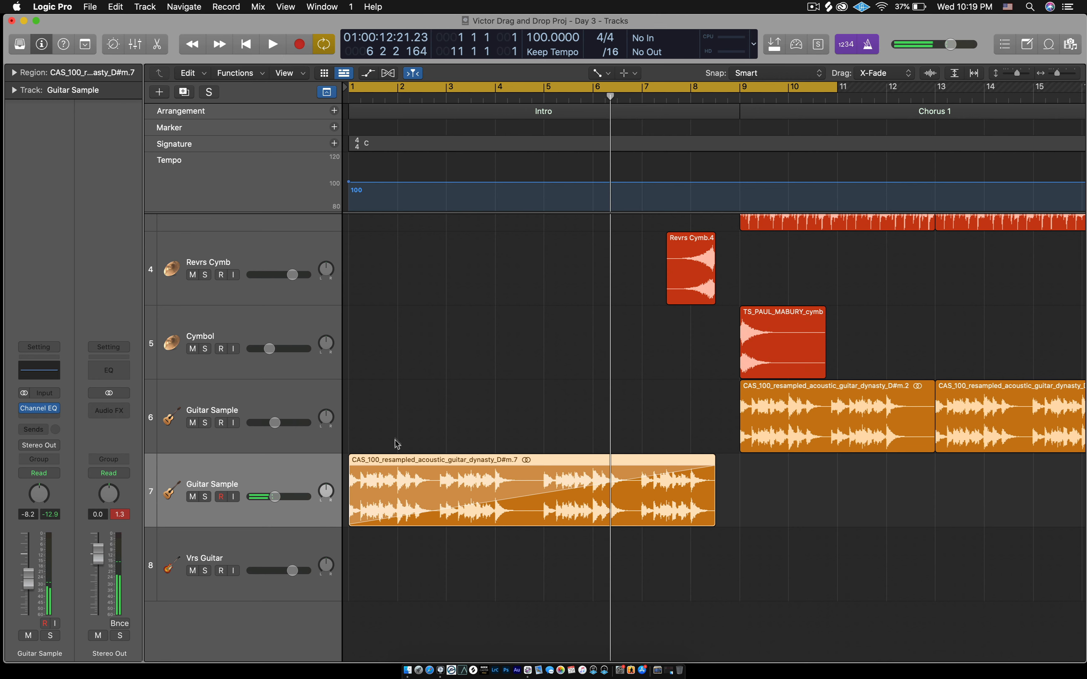
click(247, 47)
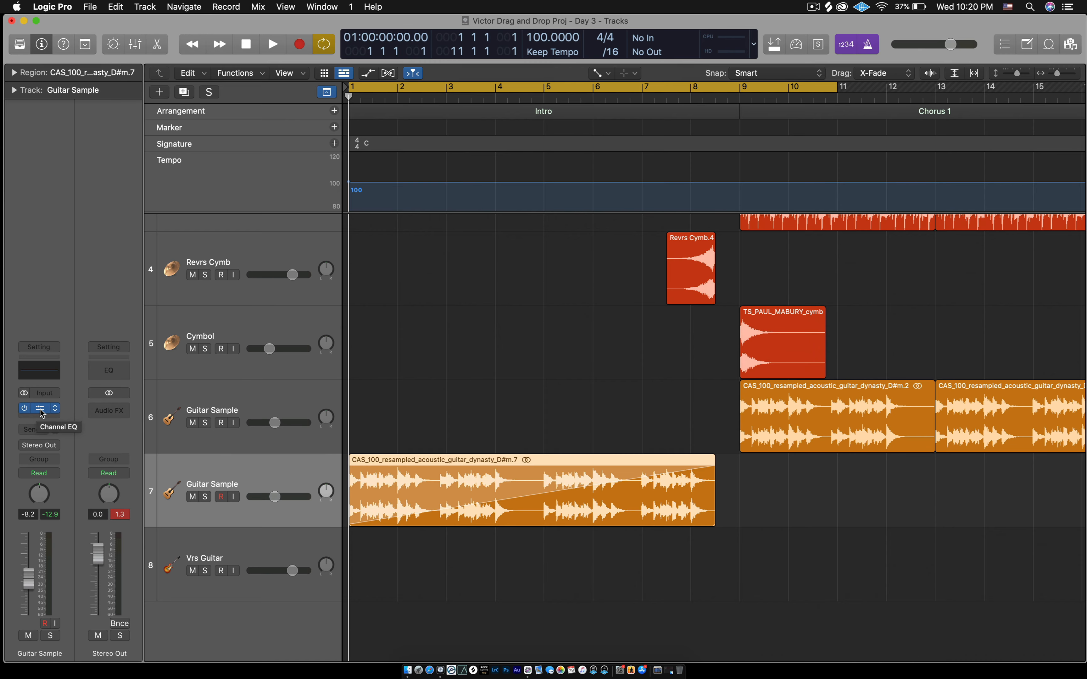
- Open the Guitar Sample Channel EQ, set its view size to 125%, and position the window
click(40, 409)
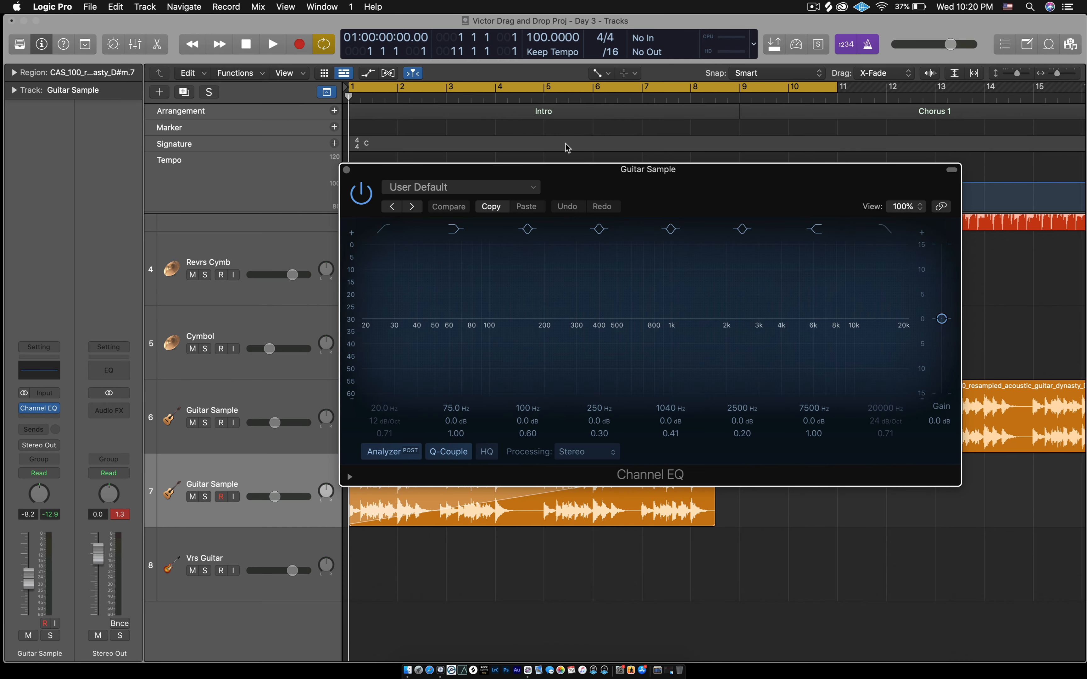
drag(569, 175, 335, 99)
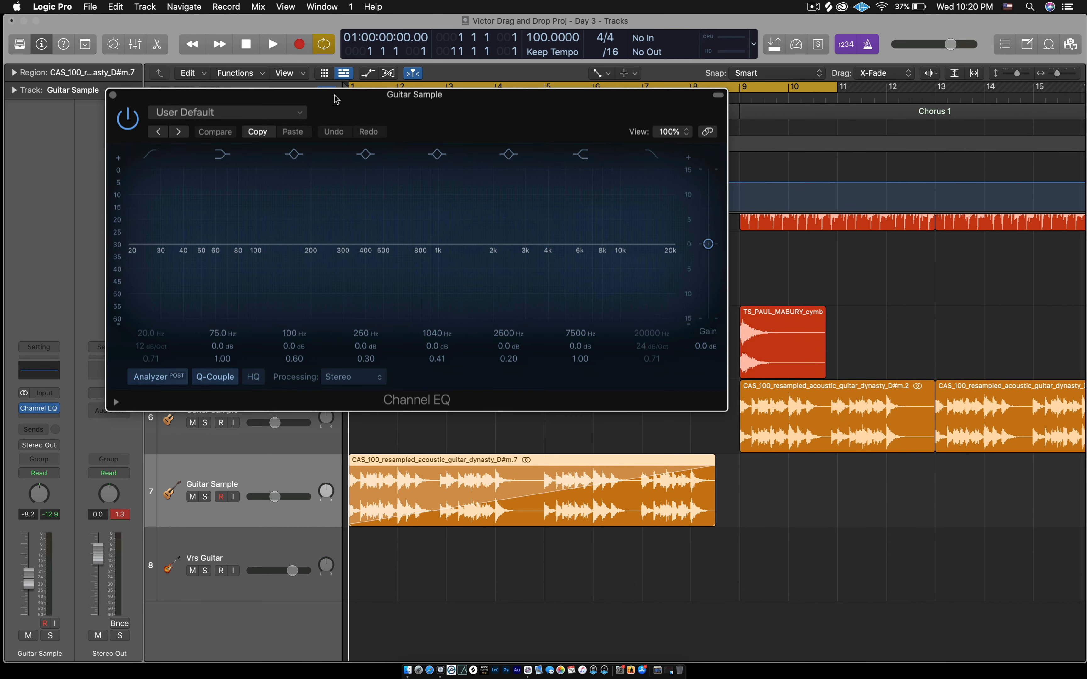
click(672, 132)
click(678, 214)
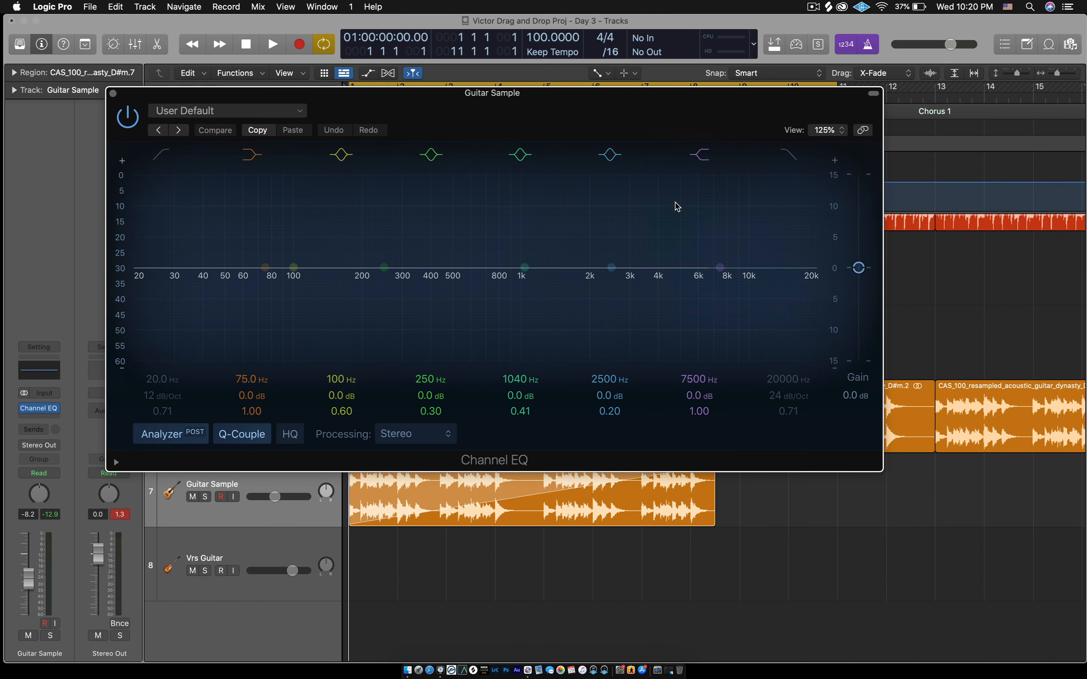
drag(622, 98, 695, 97)
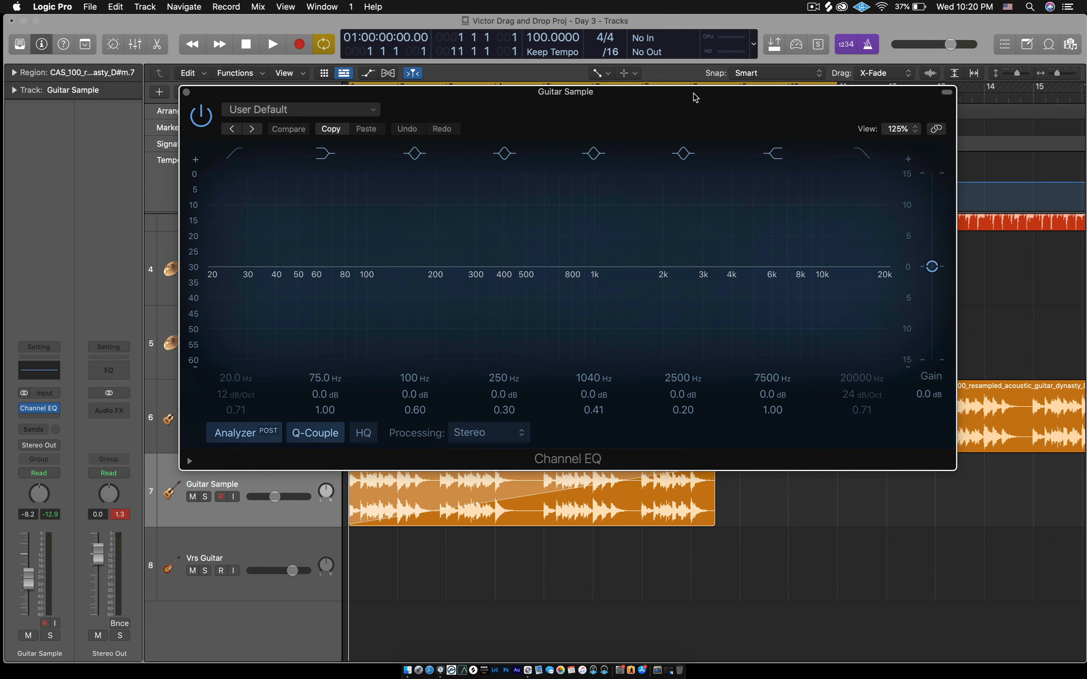
drag(625, 109, 689, 50)
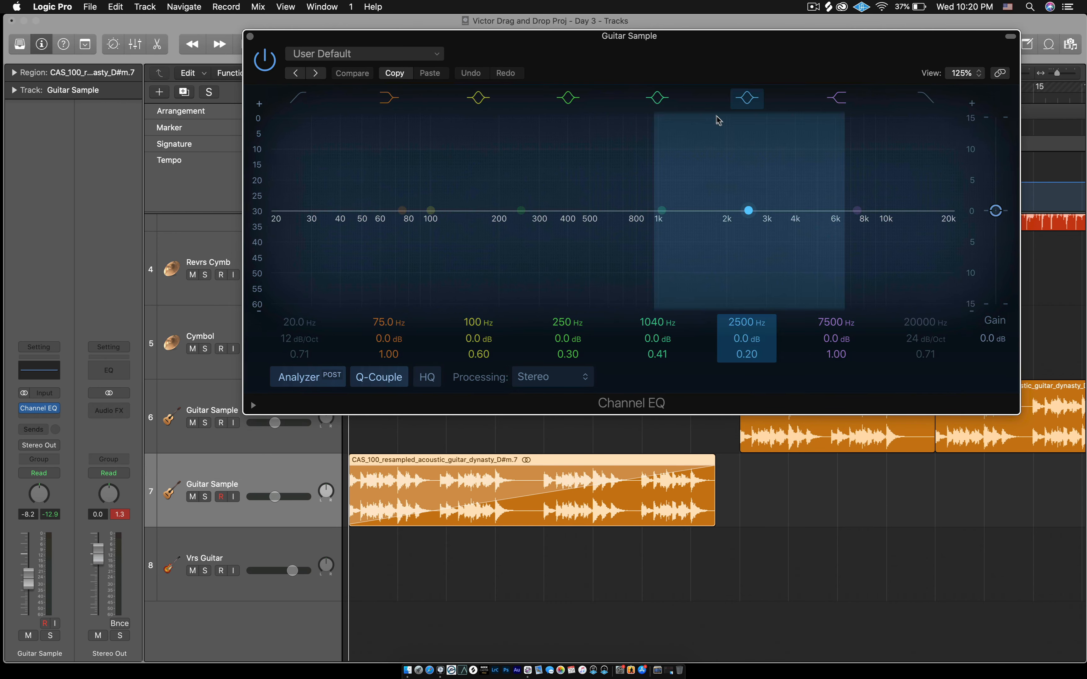
drag(456, 48, 492, 47)
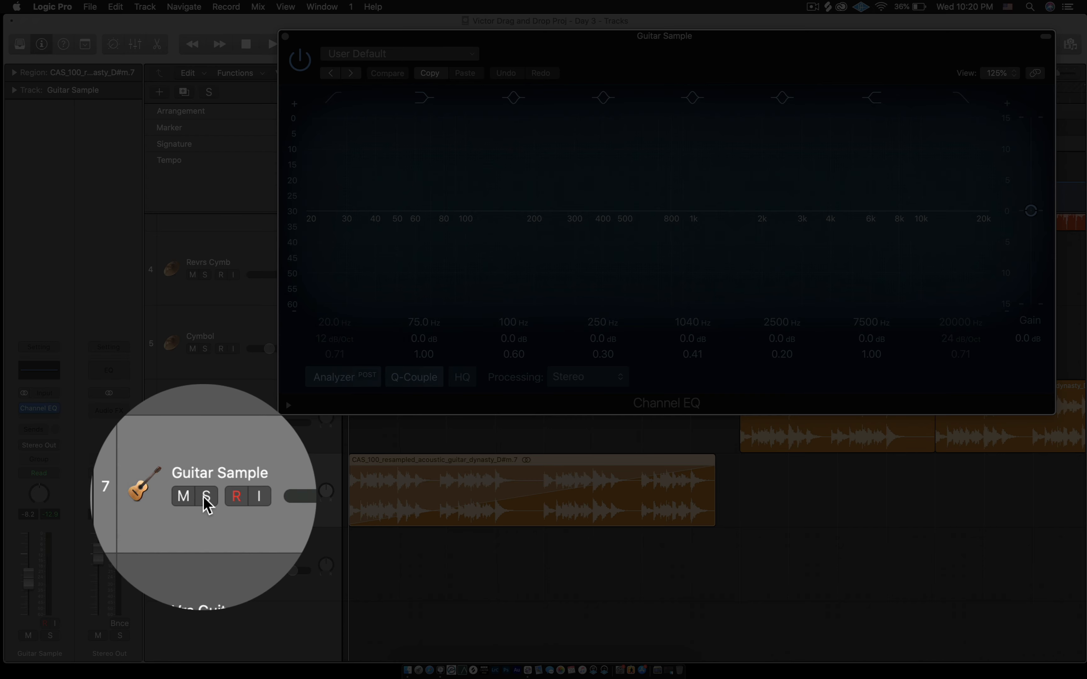
- Solo track 7 and enable the EQ high-cut band, leaving it at 20000 Hz, 24 dB/Oct
click(204, 497)
drag(501, 43, 335, 46)
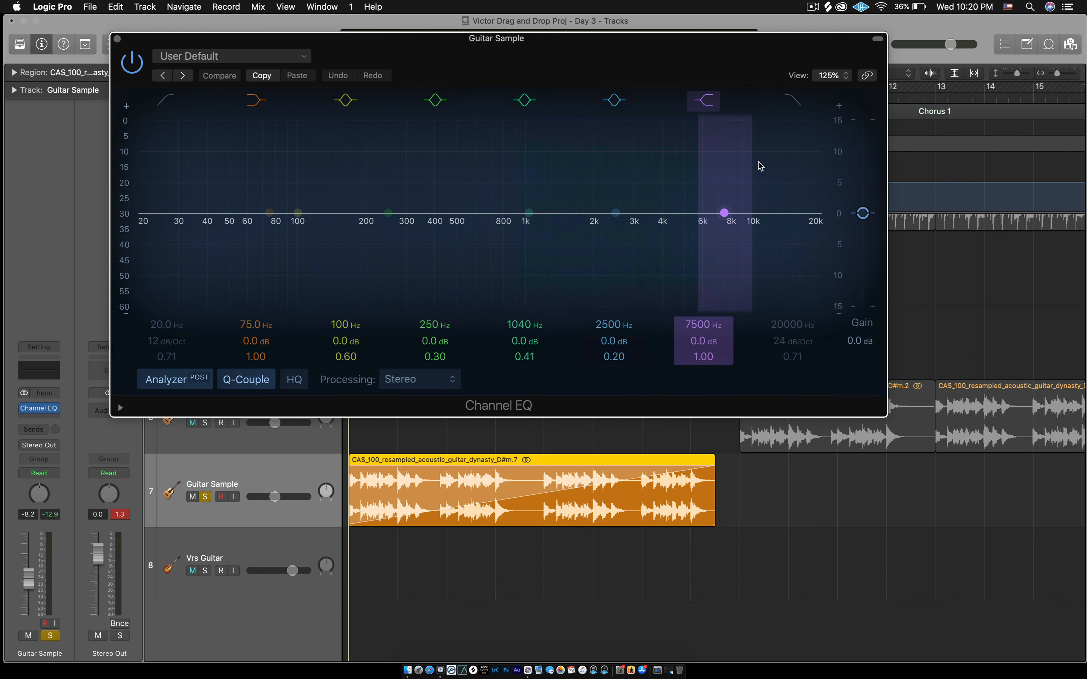
click(799, 109)
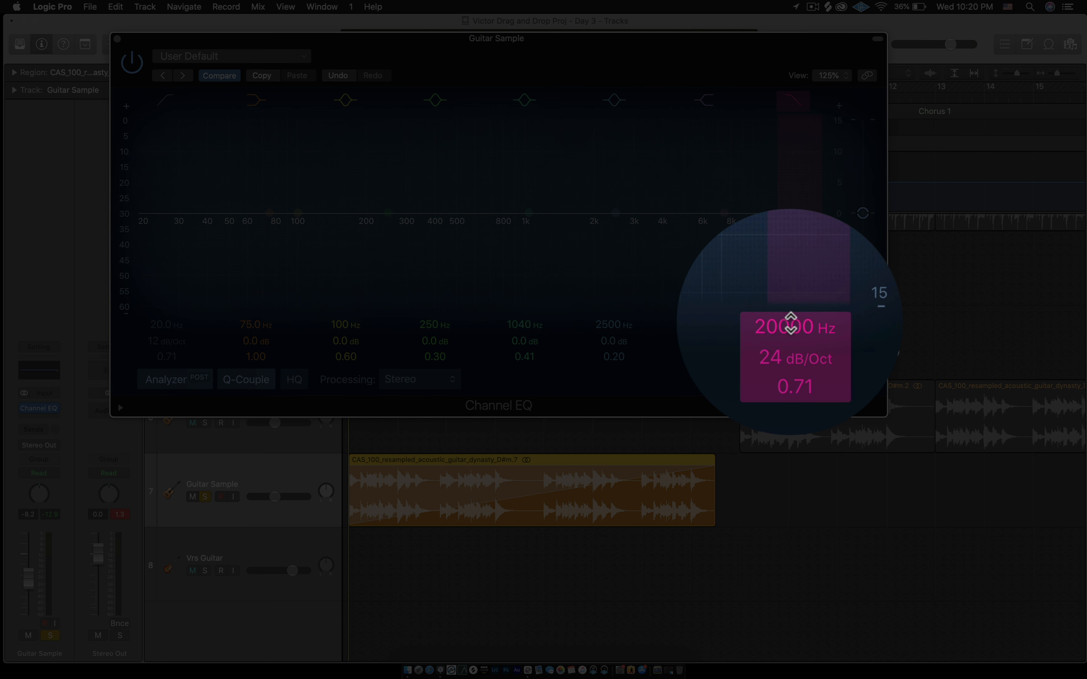
mouse_move(788, 324)
mouse_down()
mouse_move(788, 456)
mouse_move(788, 323)
mouse_up()
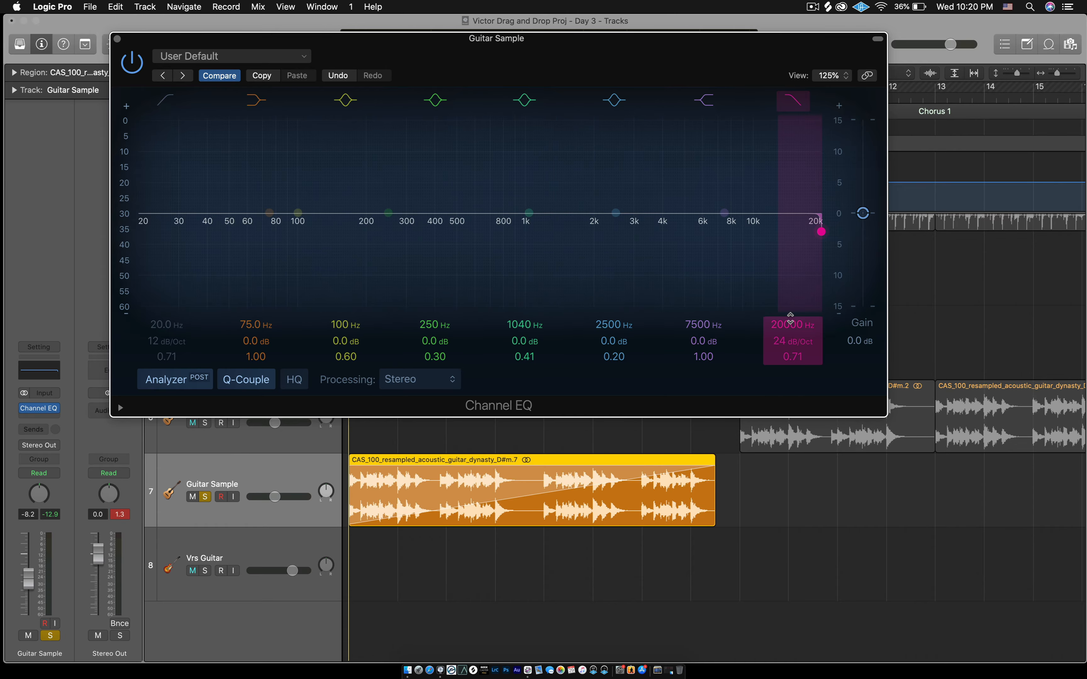
- During playback, pull the high-cut down past 1740 and 1000 Hz to about 200 Hz, then close the EQ
key(space)
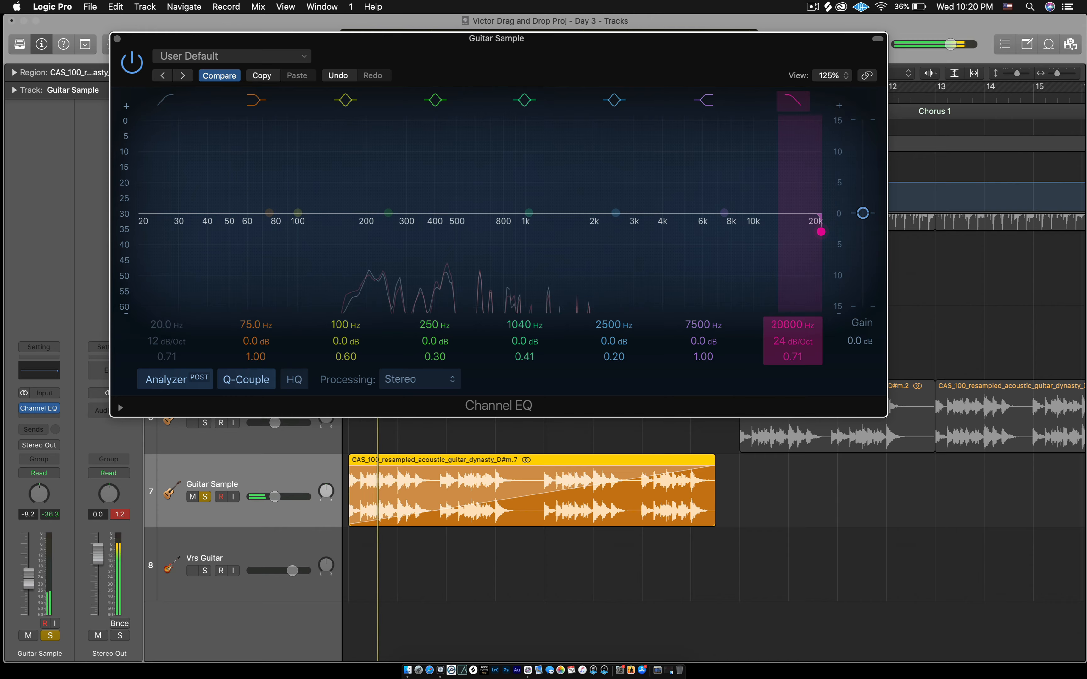
drag(791, 318, 791, 442)
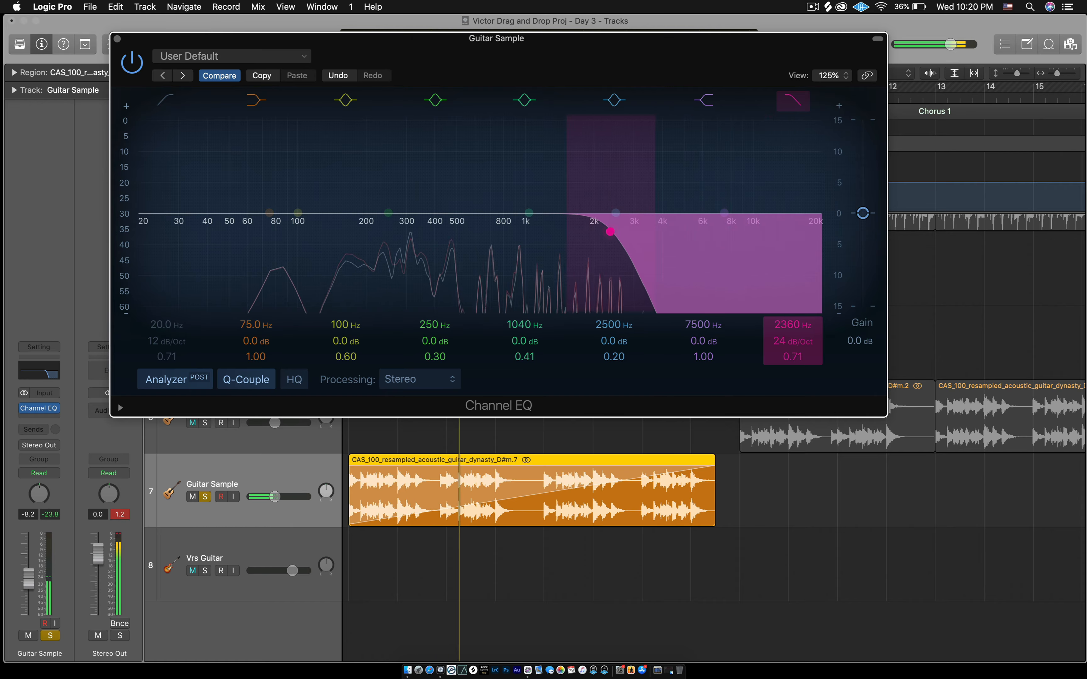
drag(789, 320, 789, 353)
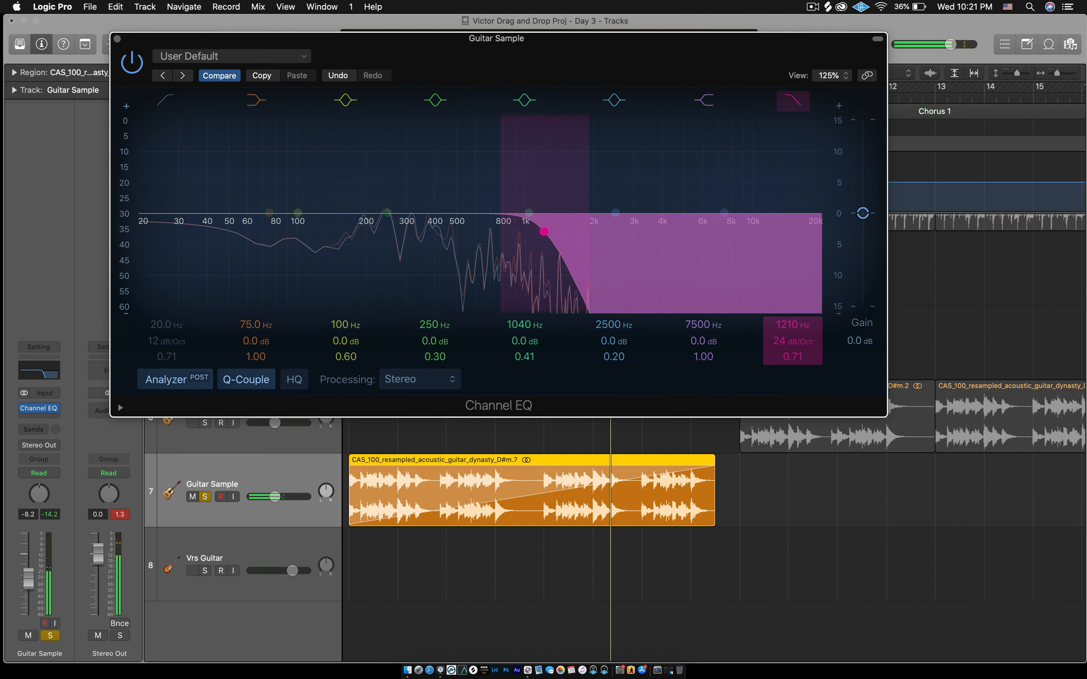
drag(791, 325, 792, 332)
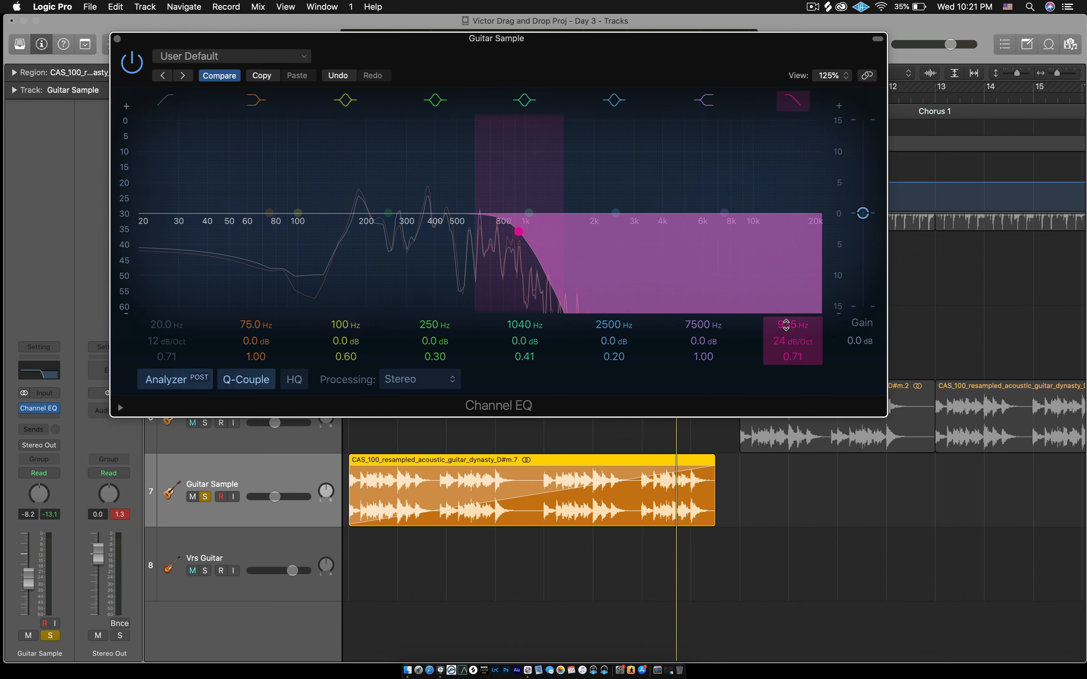
mouse_move(788, 327)
mouse_down()
mouse_move(786, 348)
mouse_move(786, 338)
mouse_up()
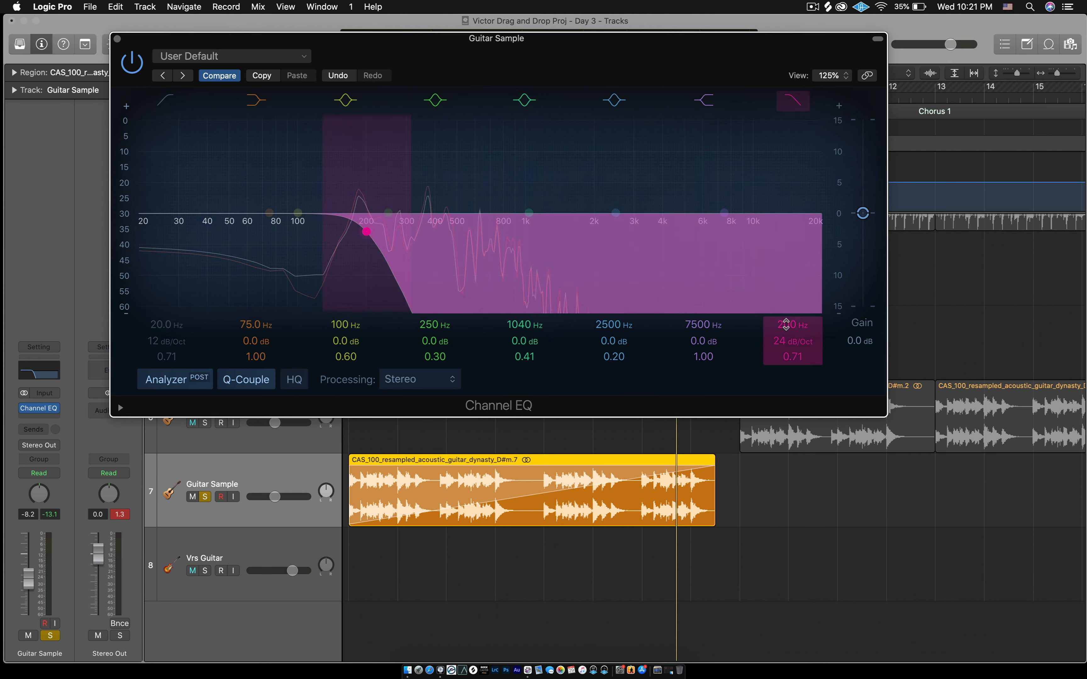
click(118, 39)
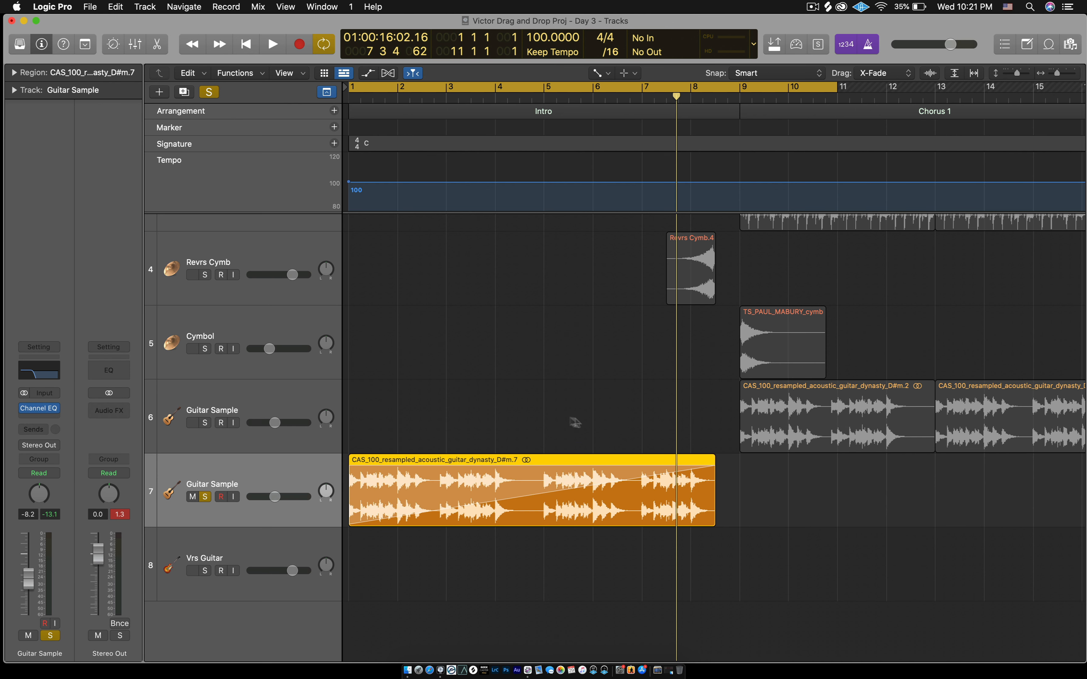
- Select track 7's guitar region, erase its fade-in with the Fade Tool, and return to the Pointer Tool
click(553, 422)
click(506, 501)
key(t)
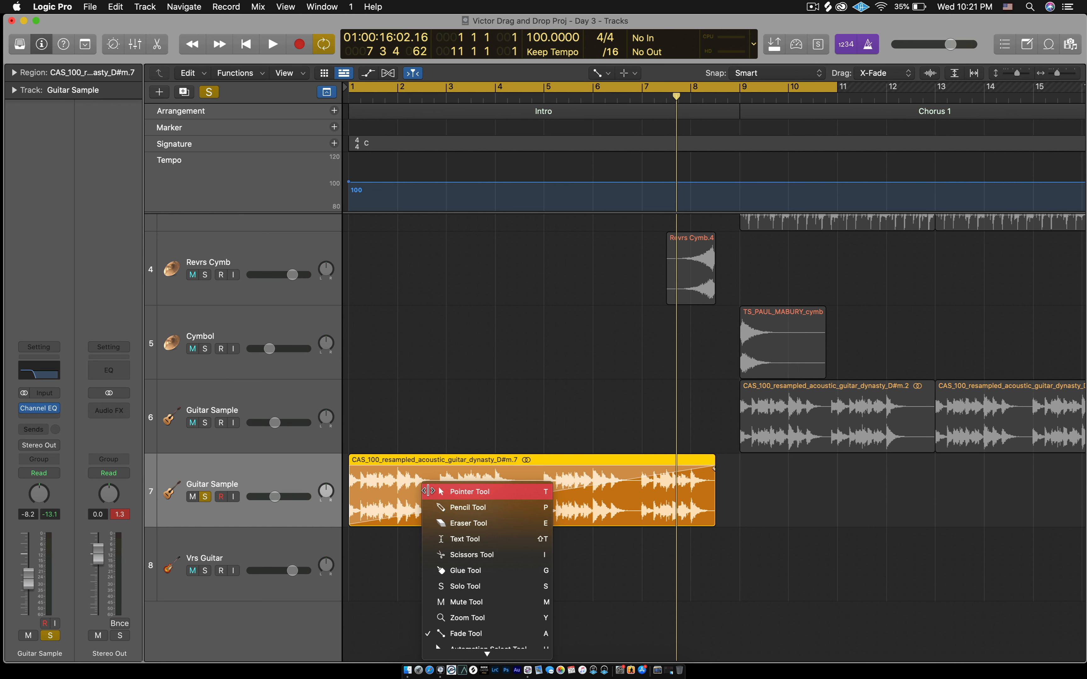
key(a)
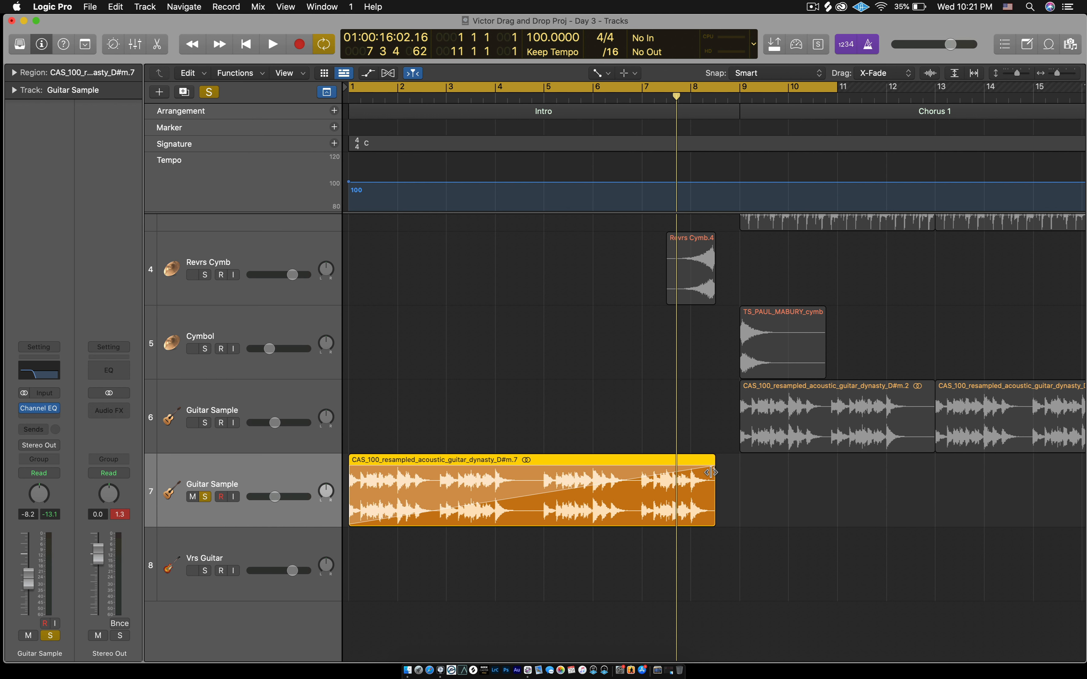
drag(709, 470, 331, 498)
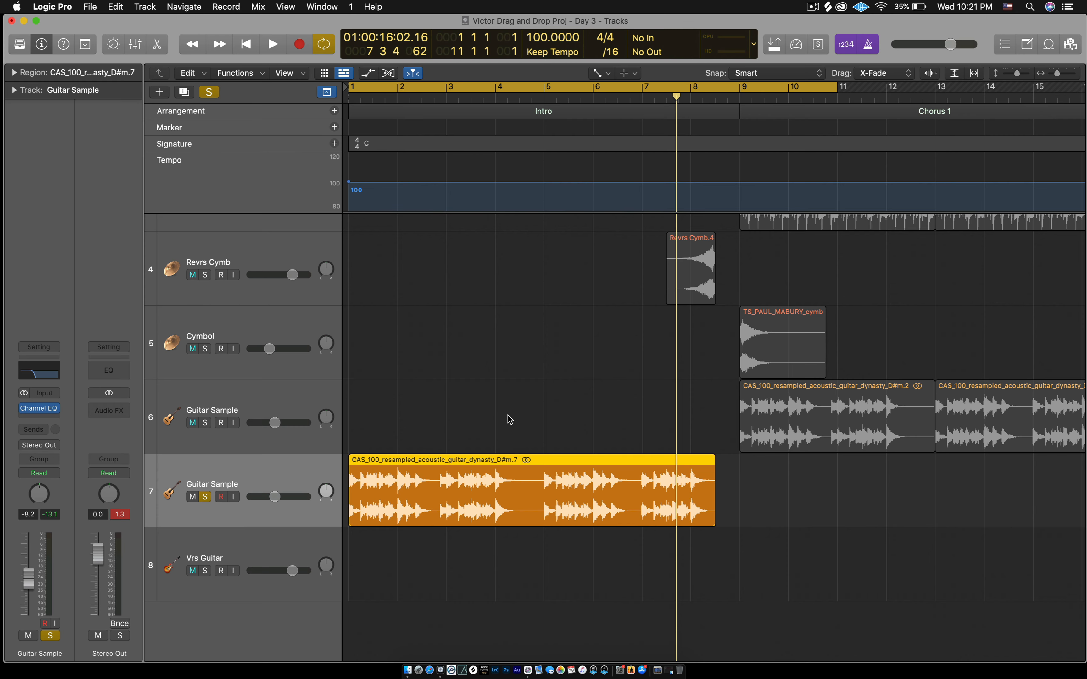
key(t)
key(t)
- Enlarge the tracks vertically, scroll down, and toggle the Volume automation lanes with A
scroll(550, 399, up, 5)
scroll(551, 399, down, 5)
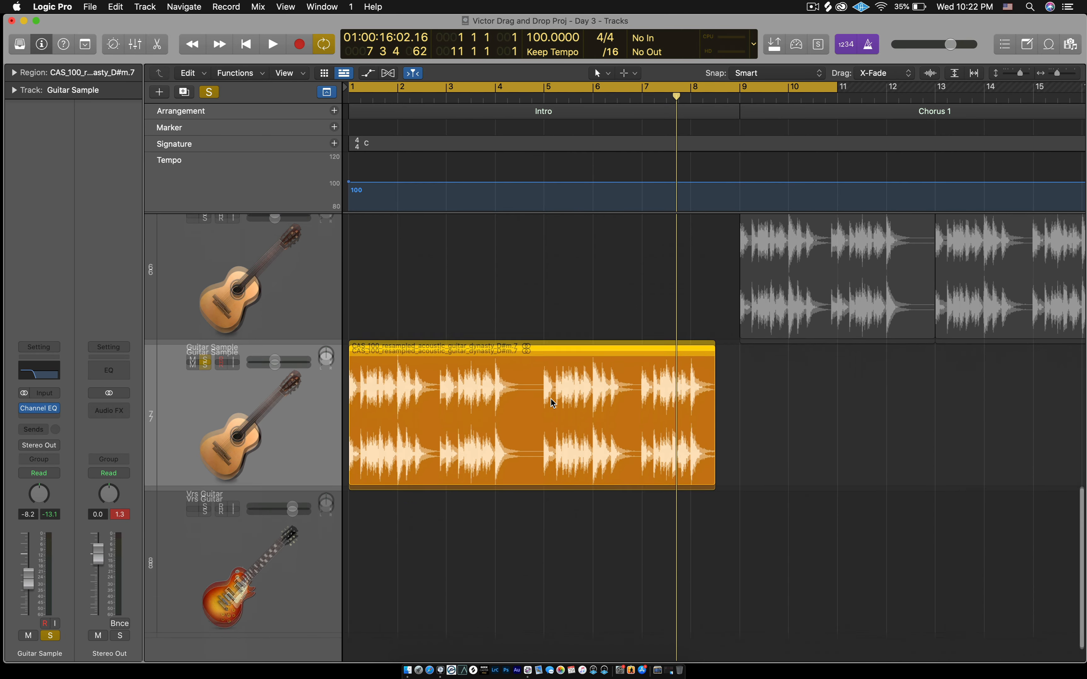
scroll(551, 399, down, 2)
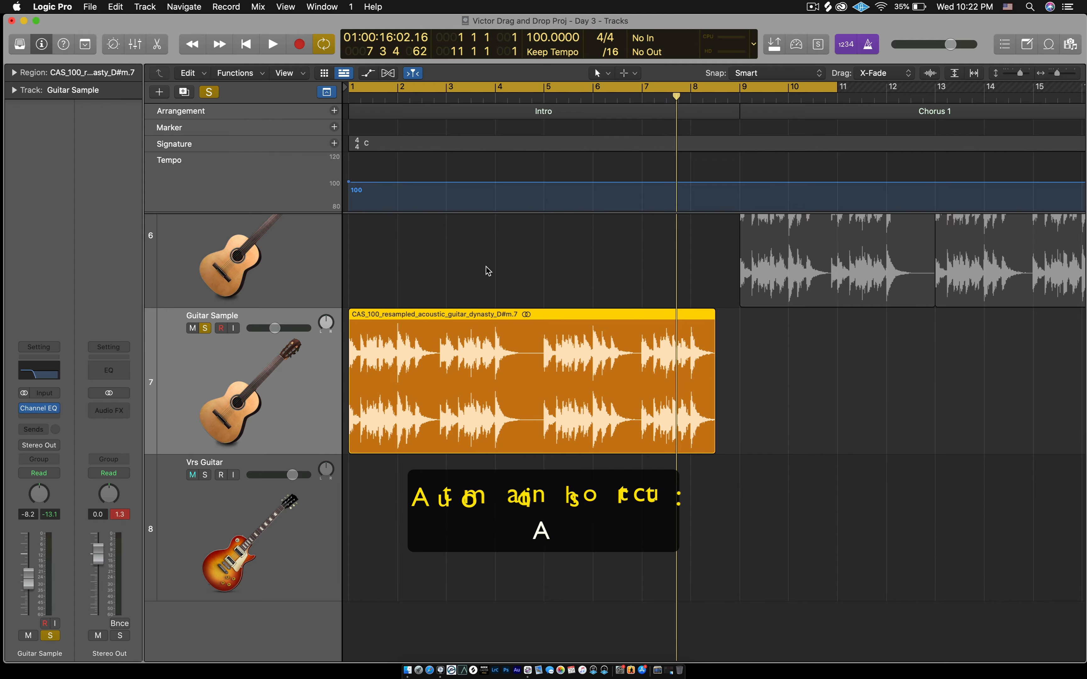
key(a)
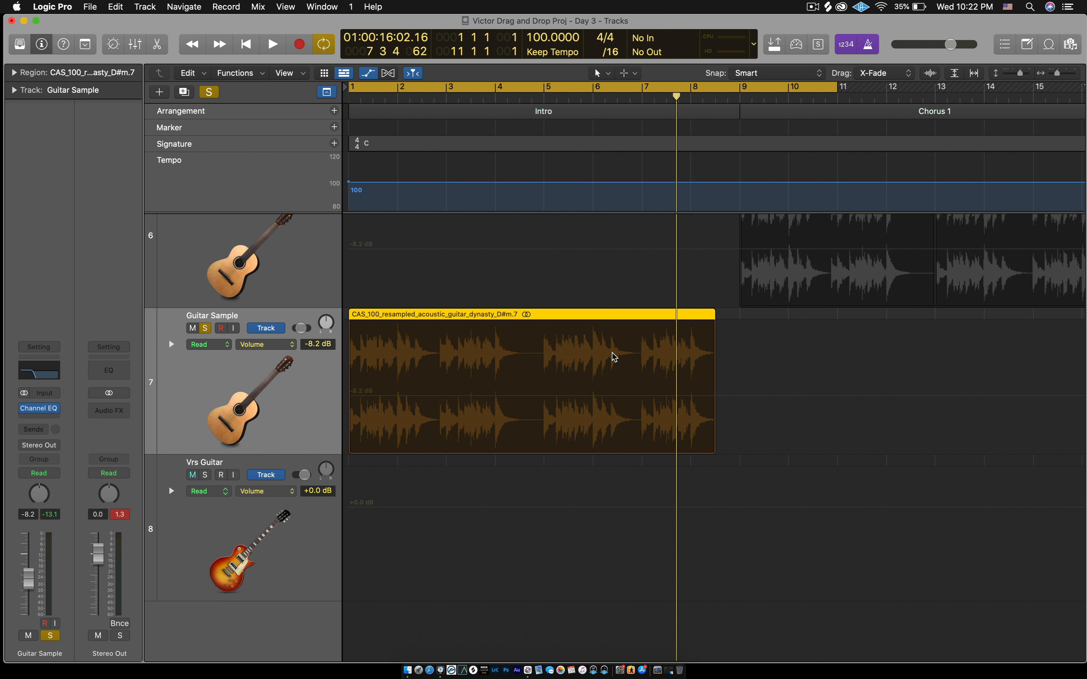
key(a)
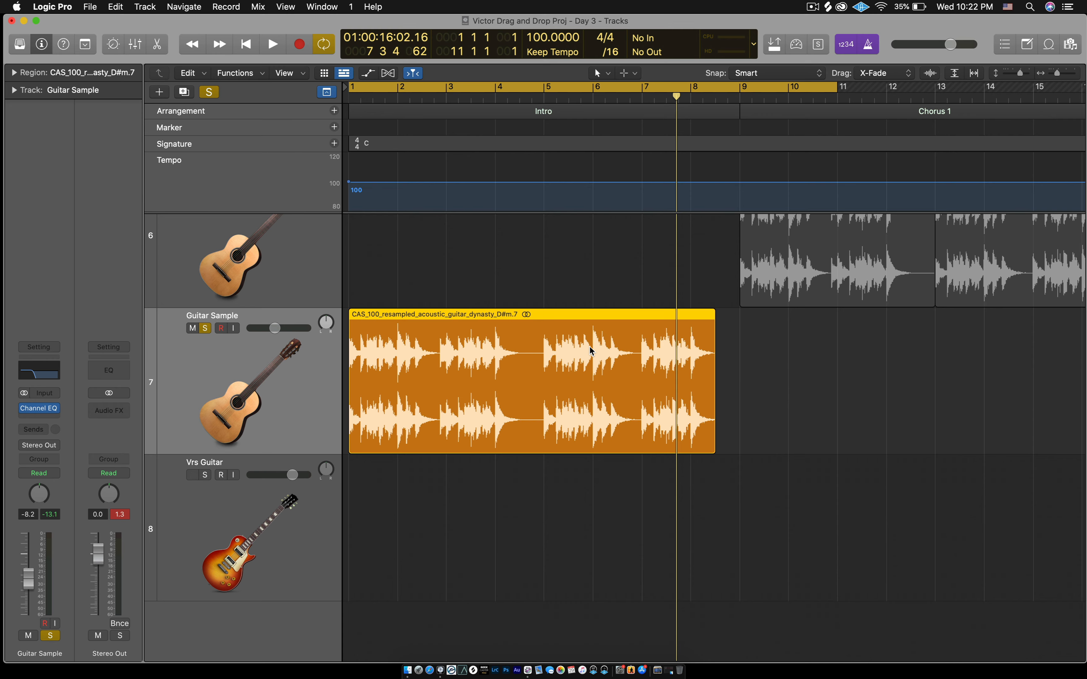
- Toggle the automation lanes on and off with the toolbar automation button
click(373, 74)
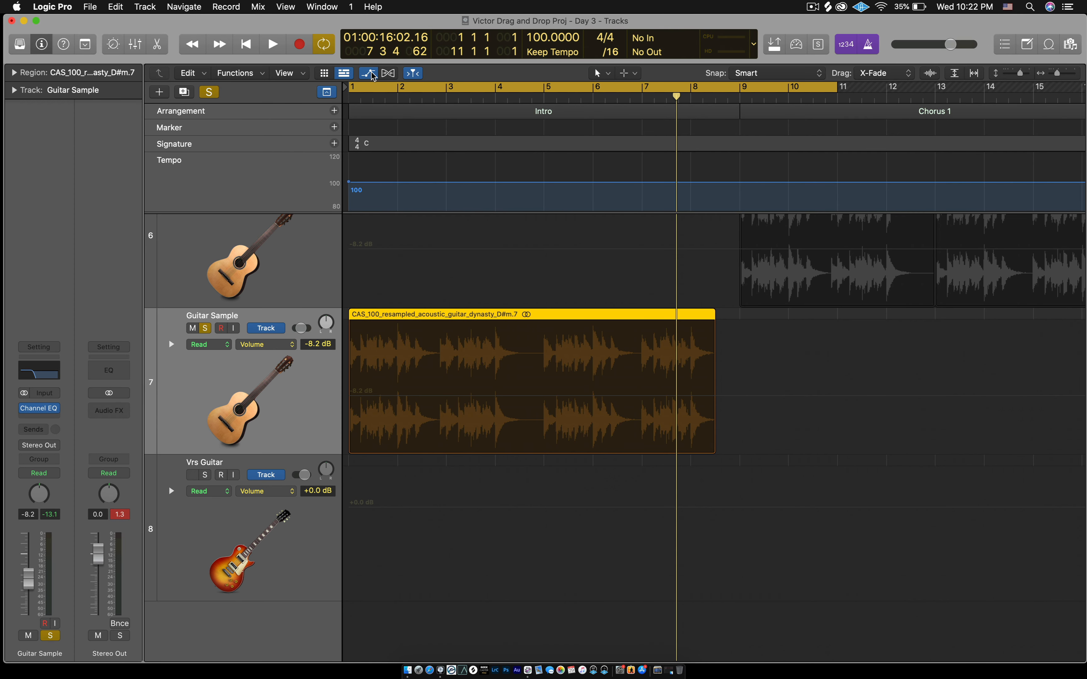
click(373, 74)
click(373, 74)
click(372, 74)
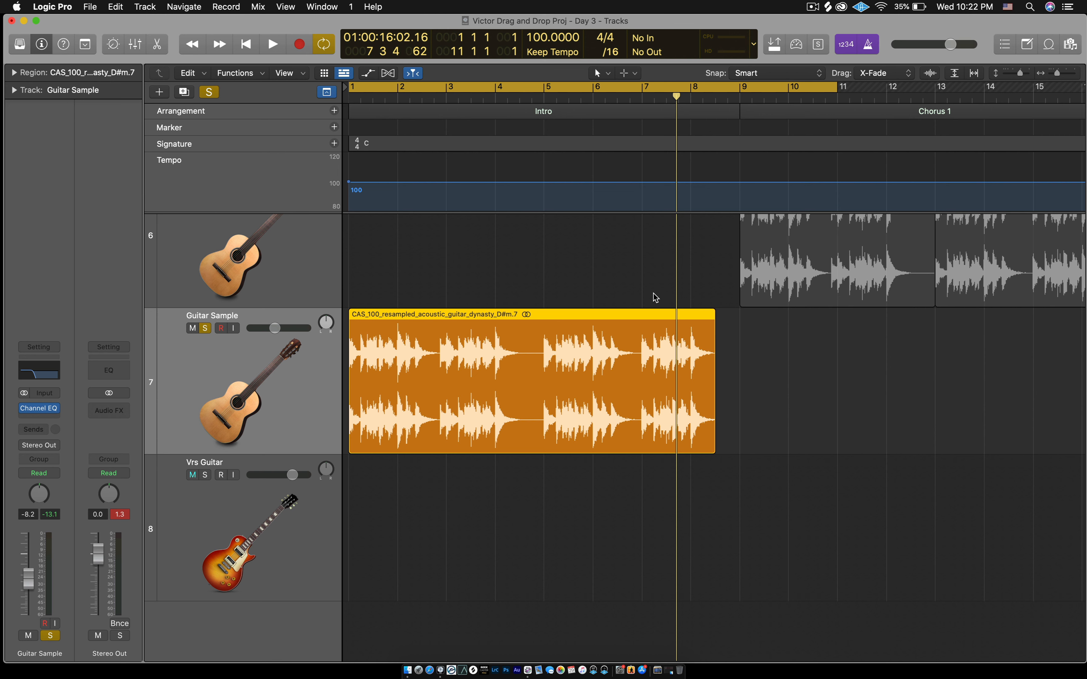
- Add a -8.2 dB point on Guitar Sample's volume line after the region, then hide automation
key(a)
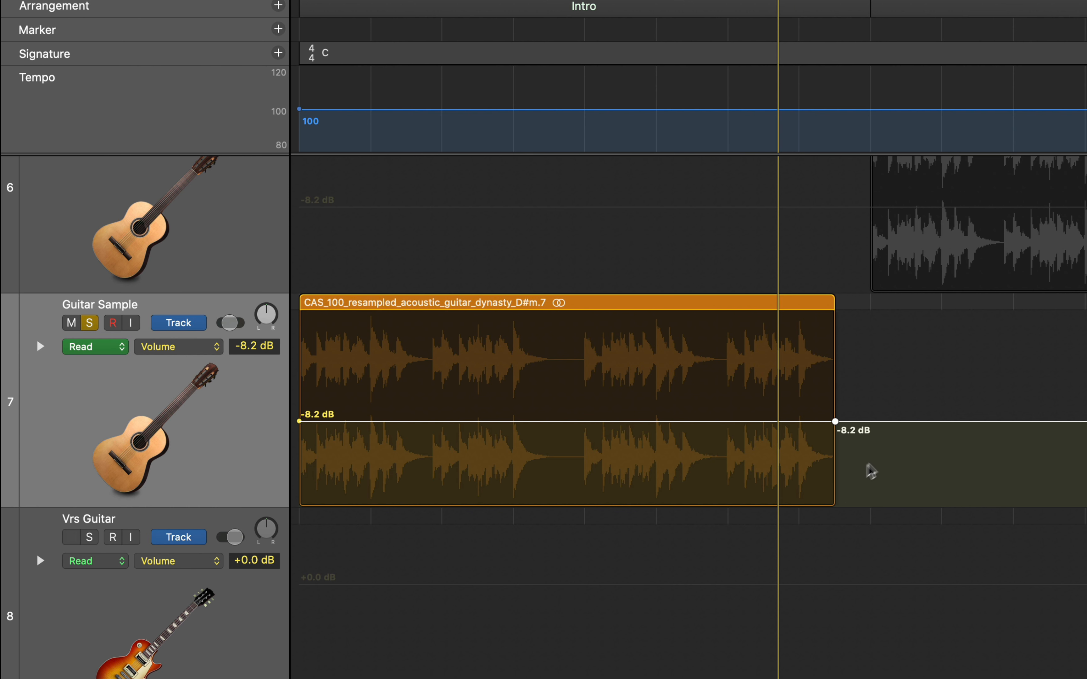
click(941, 421)
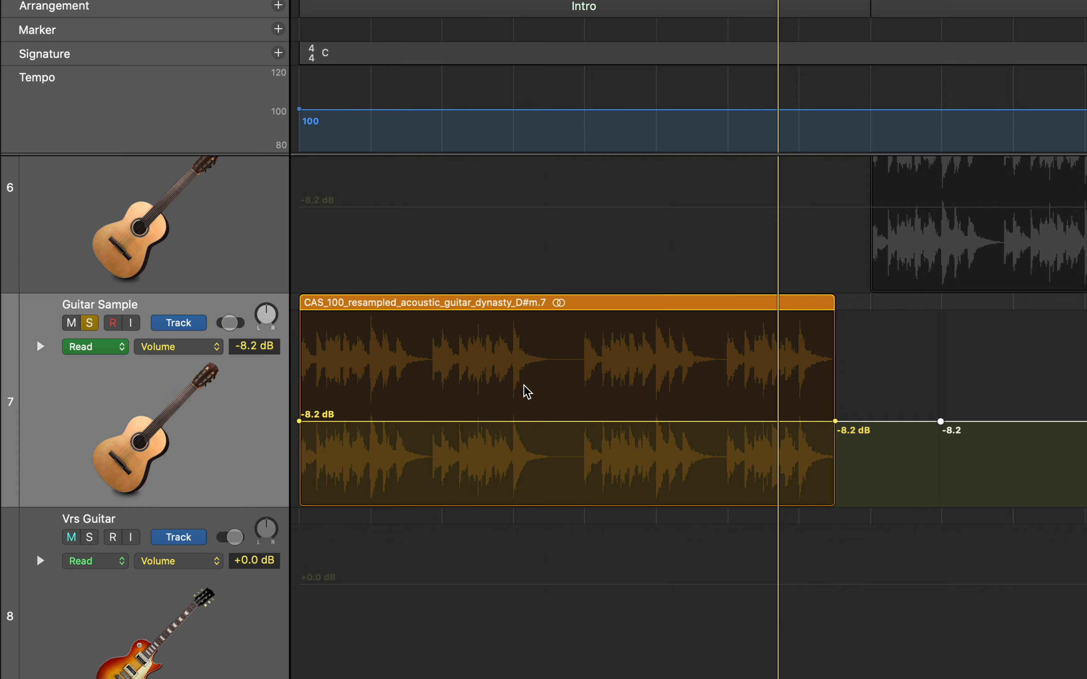
key(a)
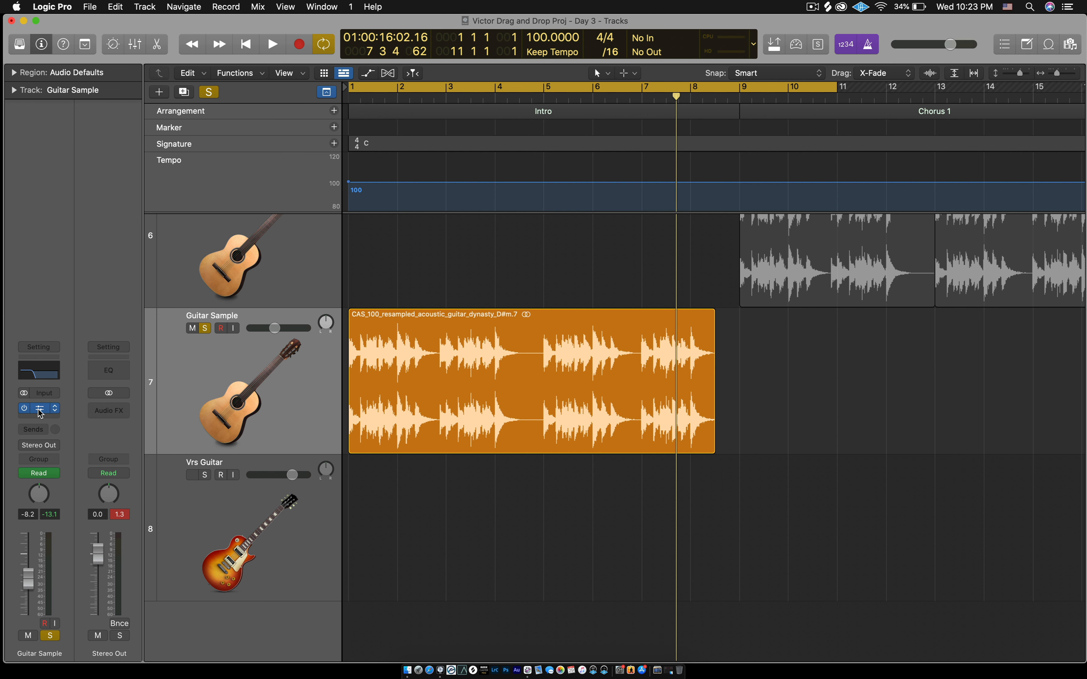
click(38, 409)
drag(634, 53, 684, 360)
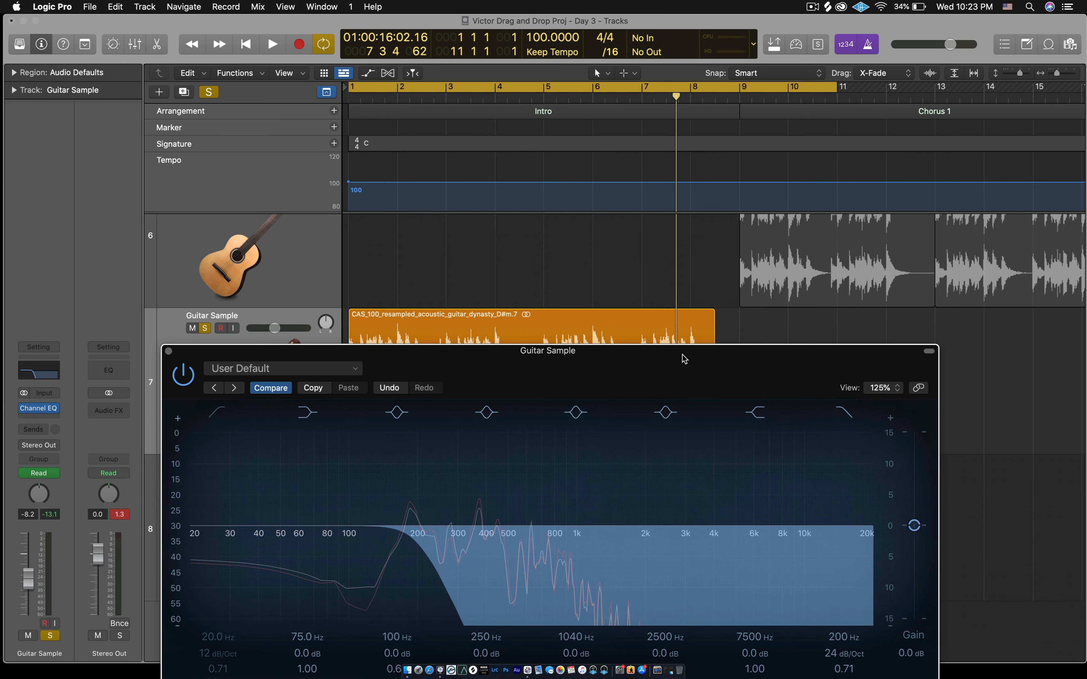
key(space)
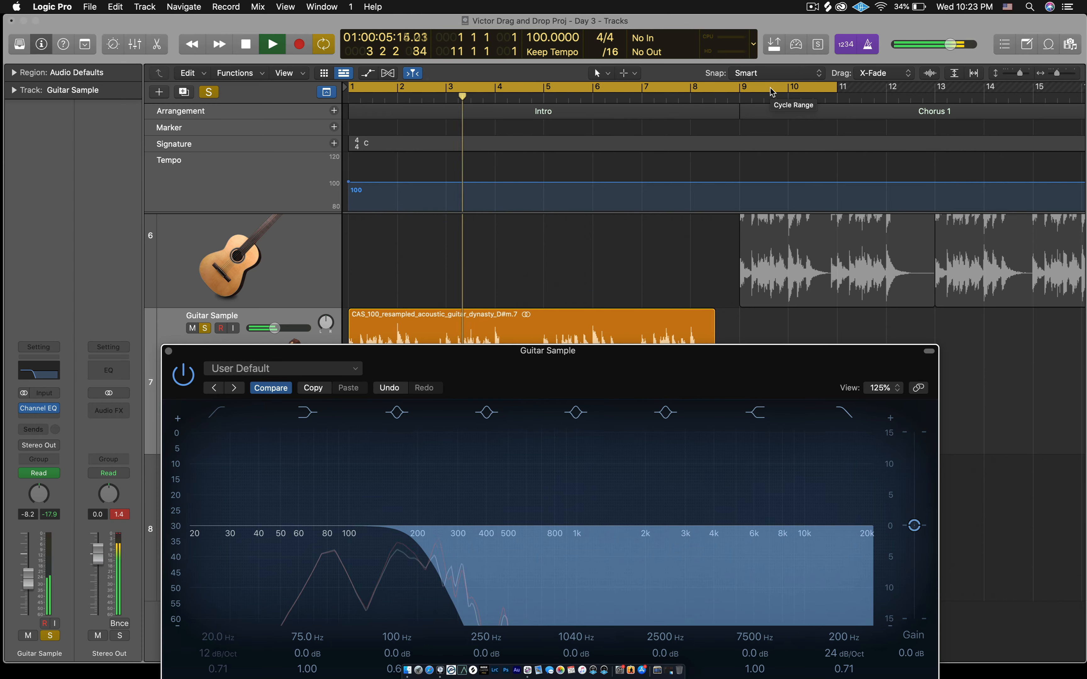
key(space)
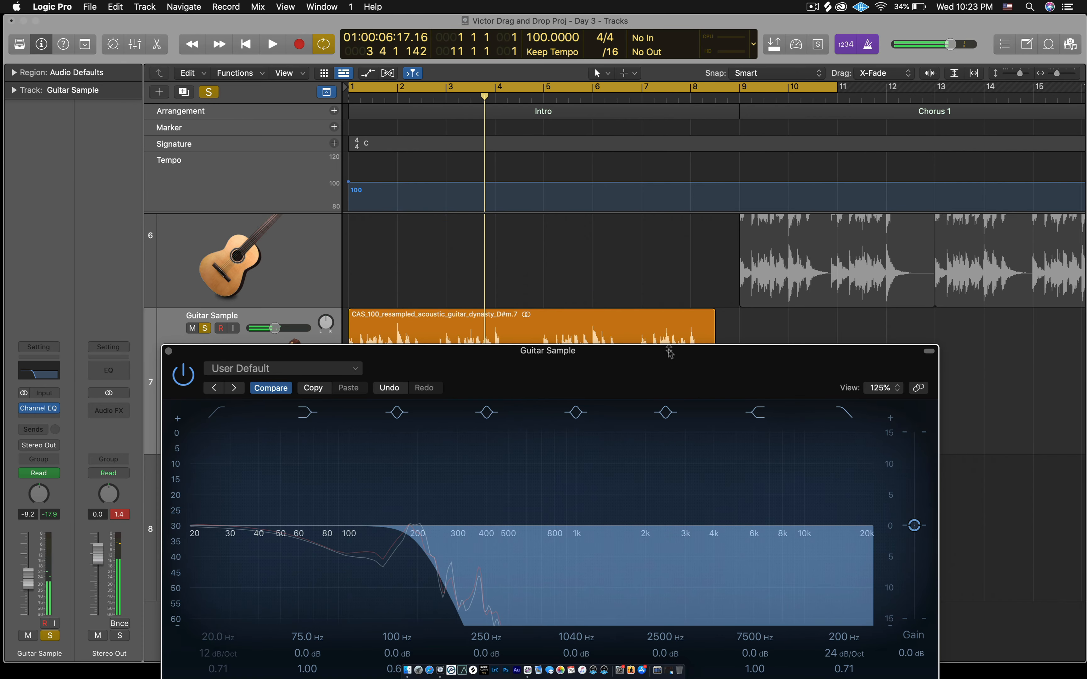
drag(669, 353, 699, 70)
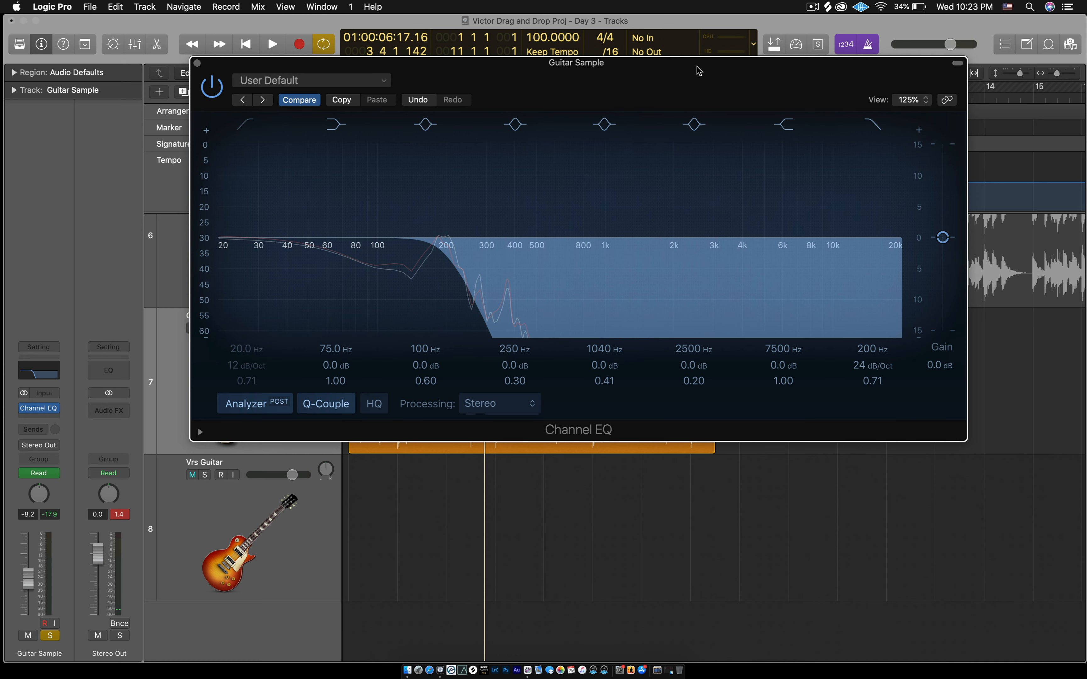
click(197, 63)
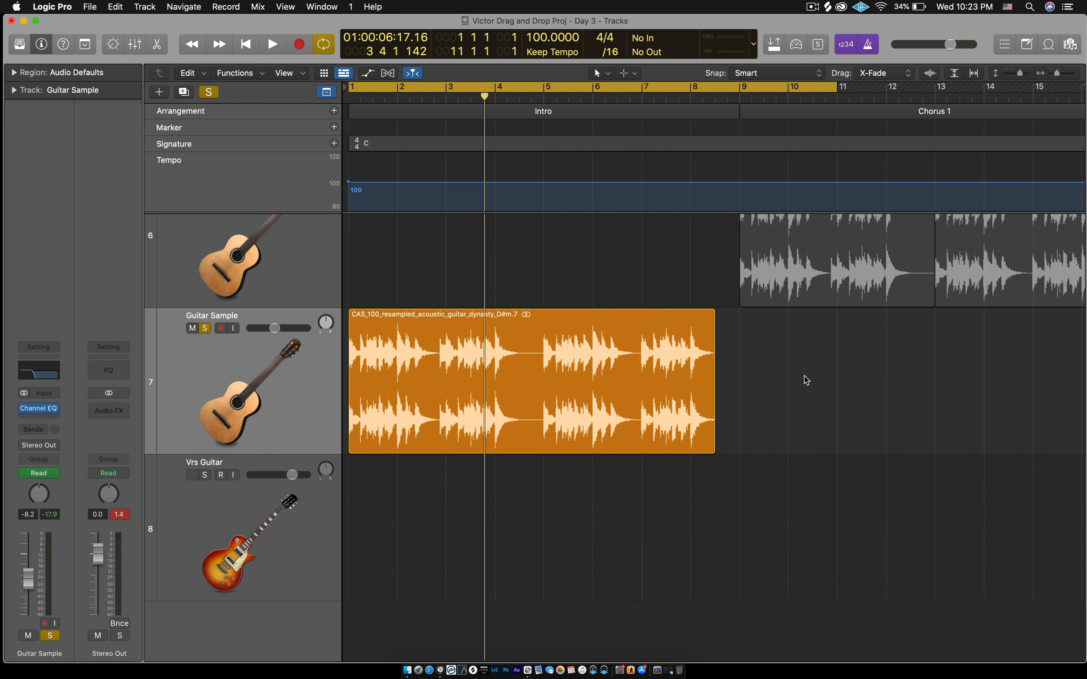